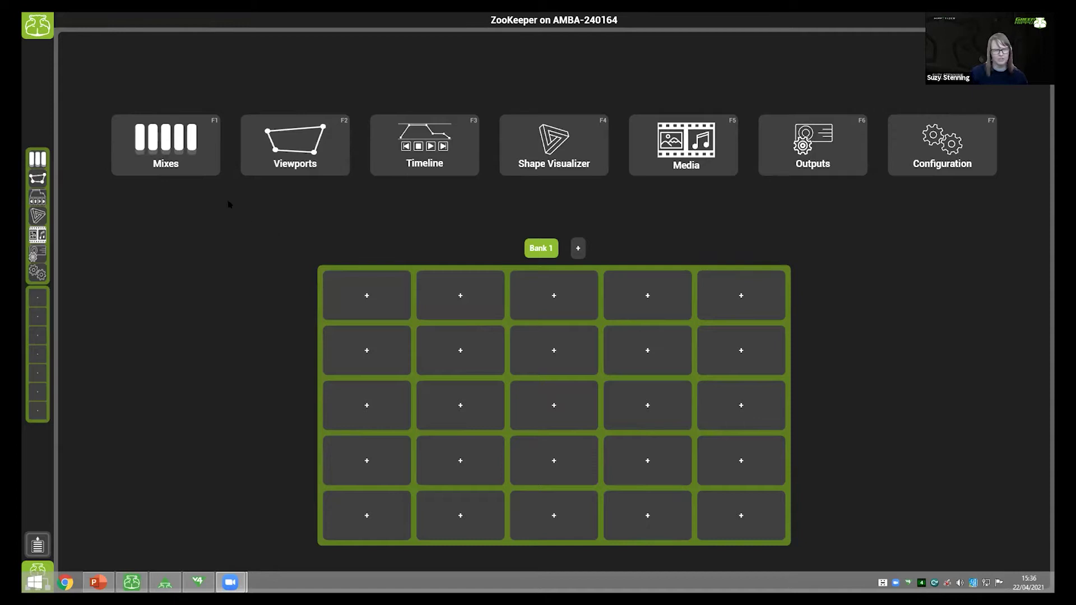
# - Open the Mixes page and step through Mix 1's layers 2, 3 and 4, ending on layer 1
pyautogui.click(203, 165)
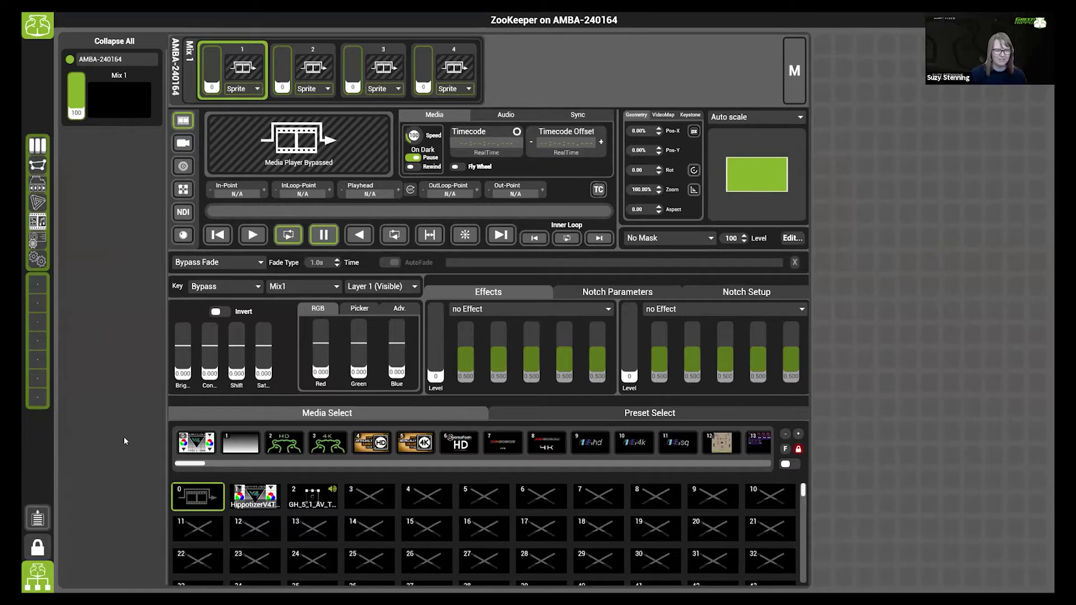
pyautogui.click(311, 78)
pyautogui.click(395, 81)
pyautogui.click(454, 85)
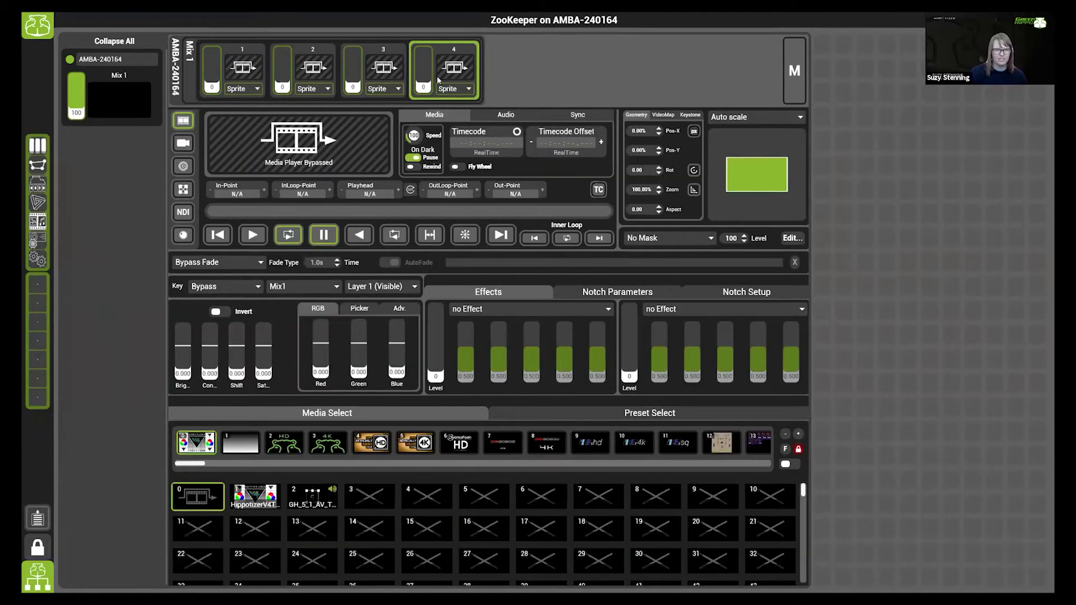
pyautogui.click(219, 74)
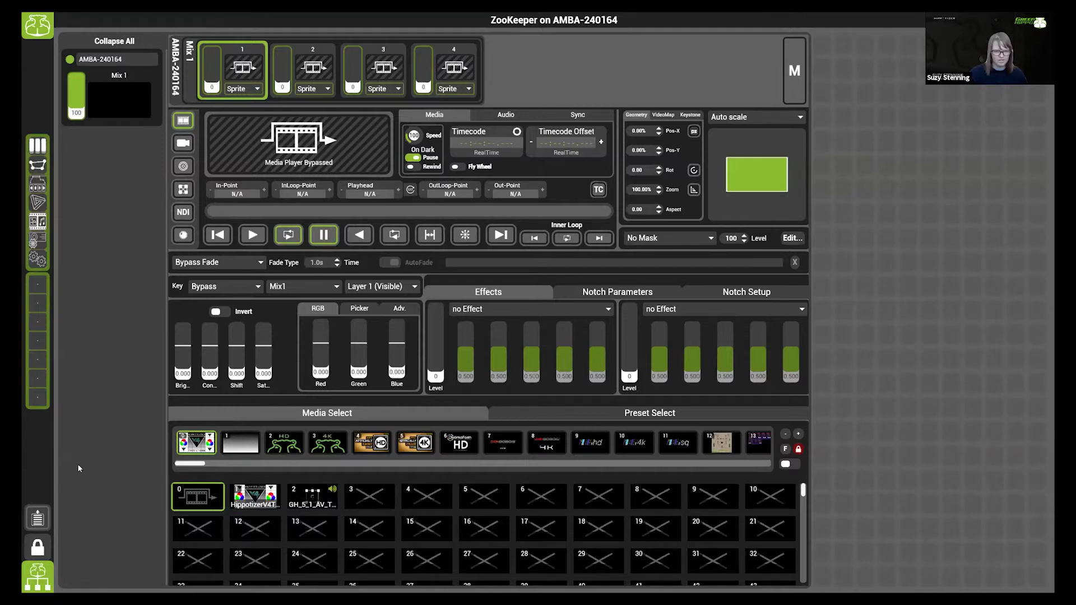
# - Load clip 13 from media bank 4 into layer 1 and raise its fader to 100
pyautogui.click(375, 450)
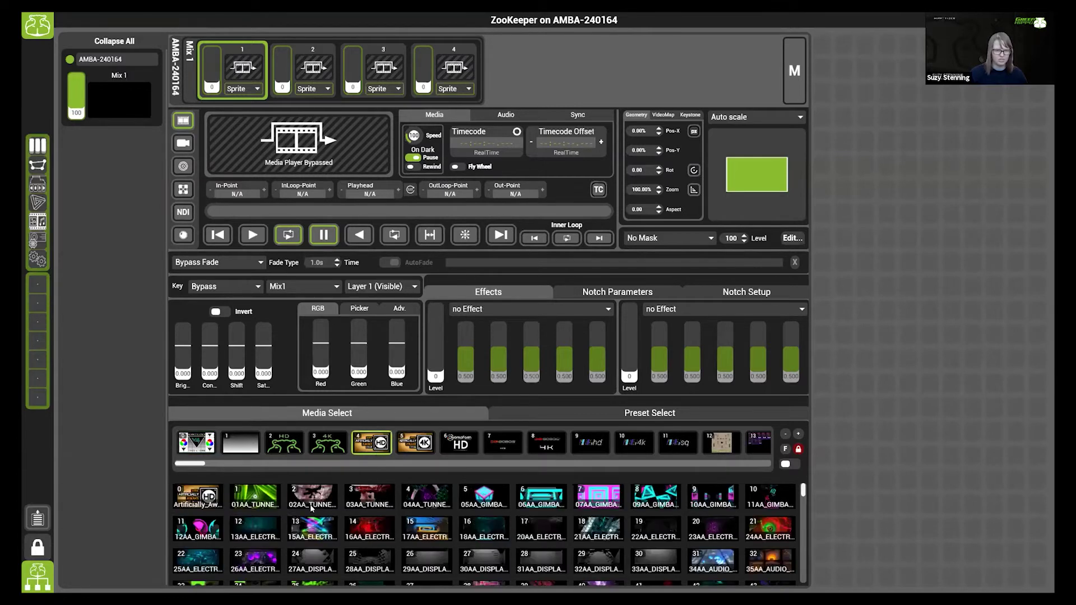
pyautogui.click(300, 528)
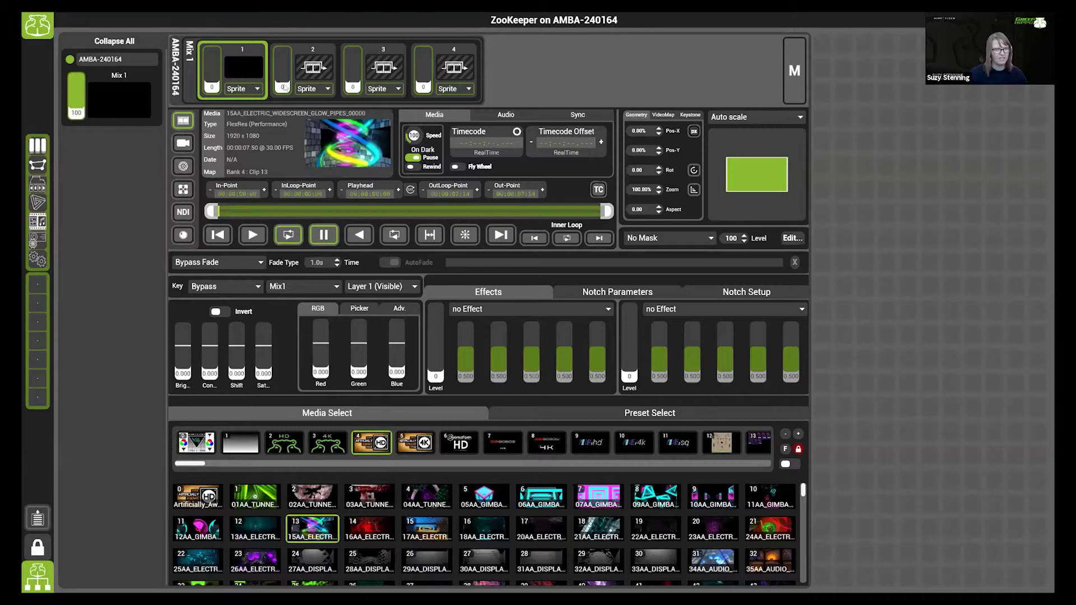
pyautogui.moveTo(211, 94); pyautogui.dragTo(220, 31)
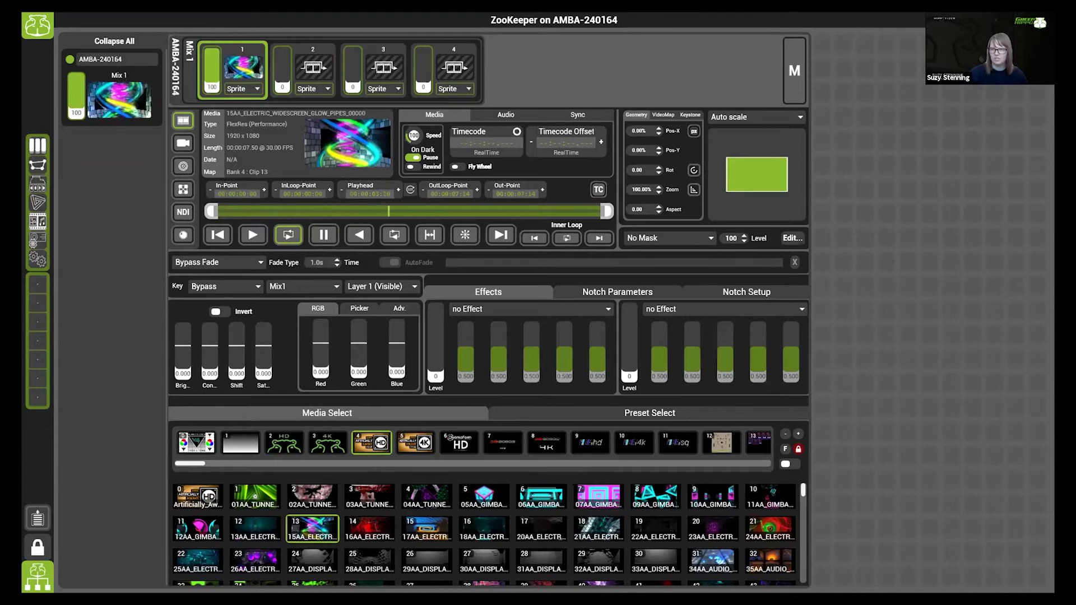
# - Check the output preview window, then return ZooKeeper to full screen
pyautogui.press('super+Down')
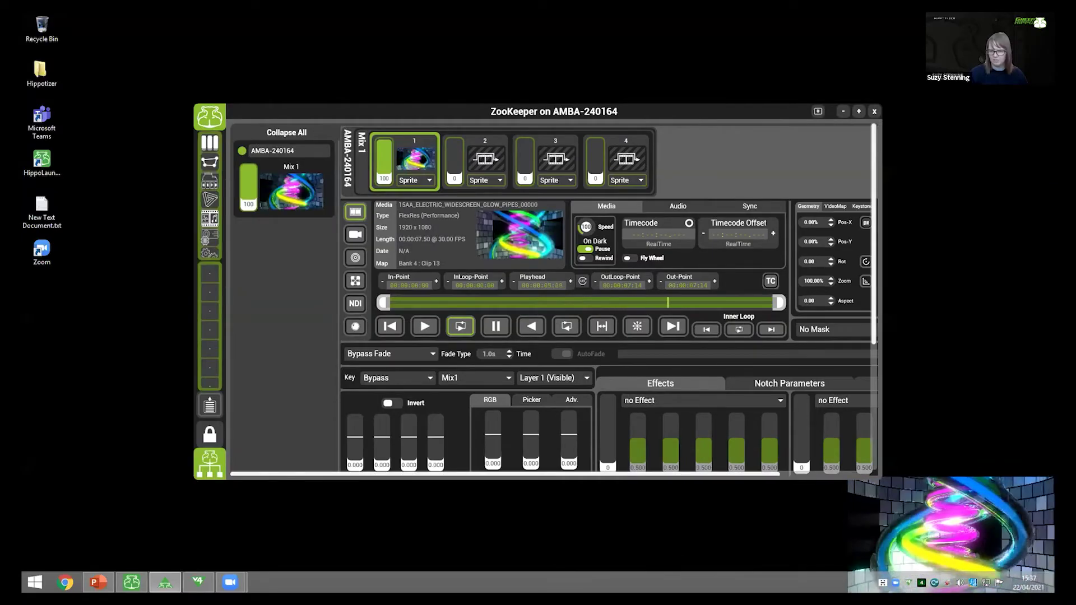
pyautogui.hotkey('alt', 'Tab')
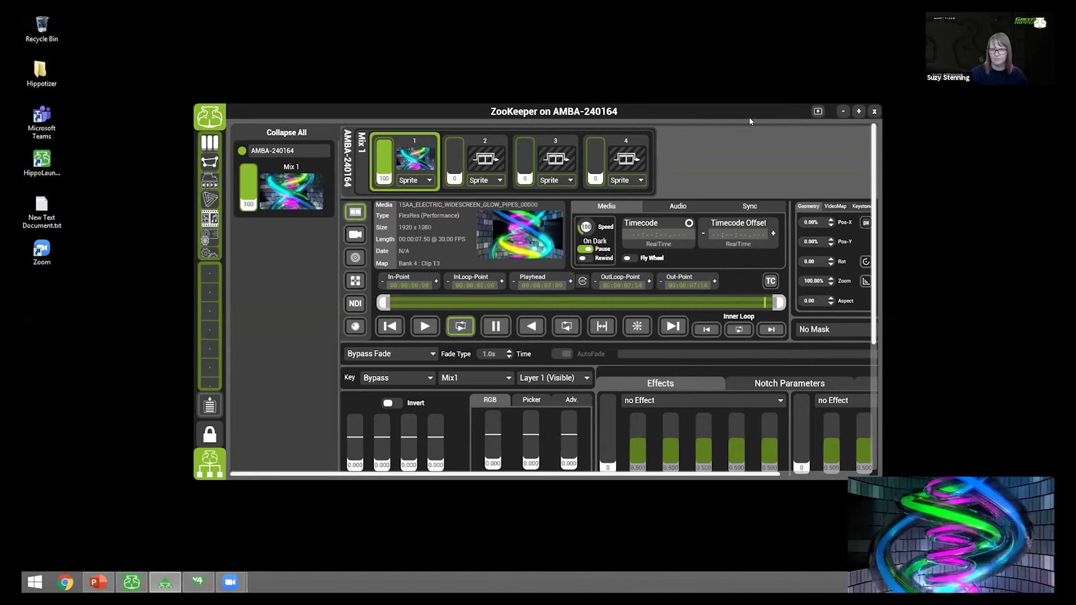
pyautogui.doubleClick(750, 119)
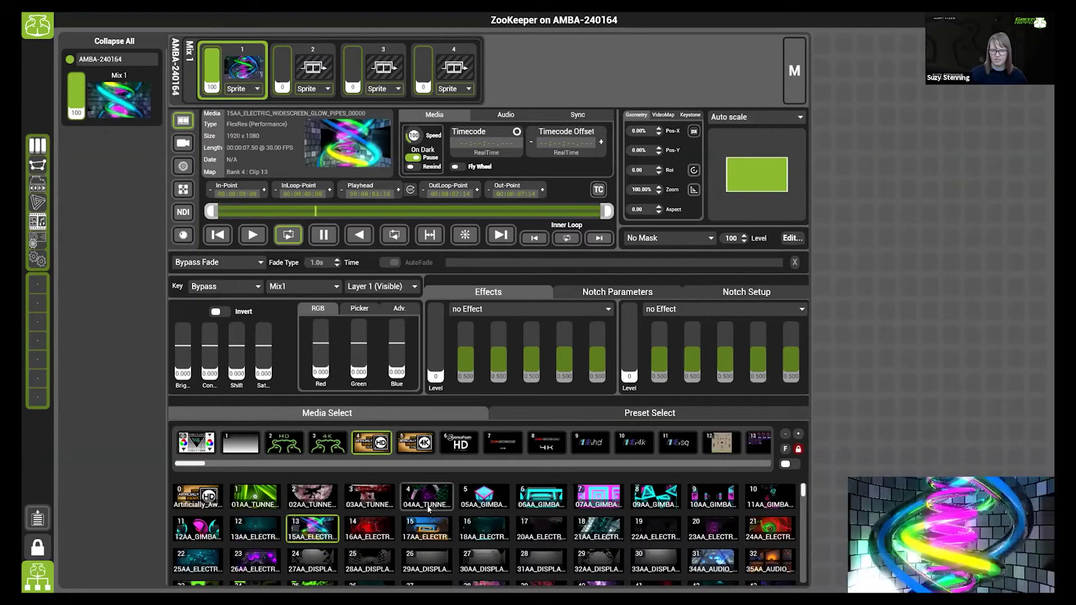
# - Try clips 5, 6, 7, 18 and 15, settling on electric labyrinth clip 14
pyautogui.click(483, 499)
pyautogui.click(540, 498)
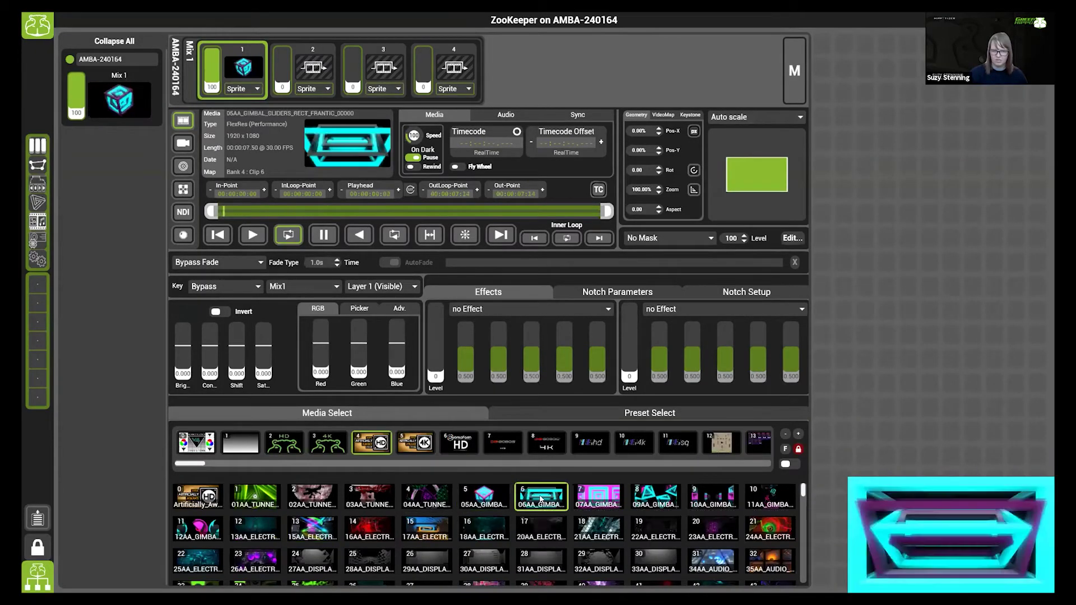
pyautogui.click(583, 498)
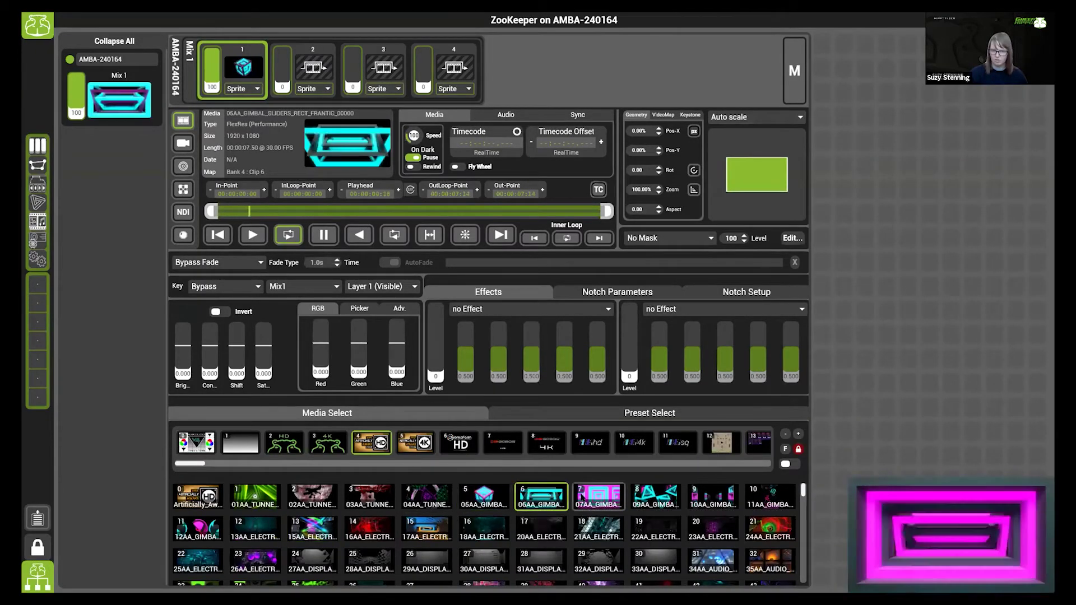
pyautogui.click(599, 532)
pyautogui.click(426, 529)
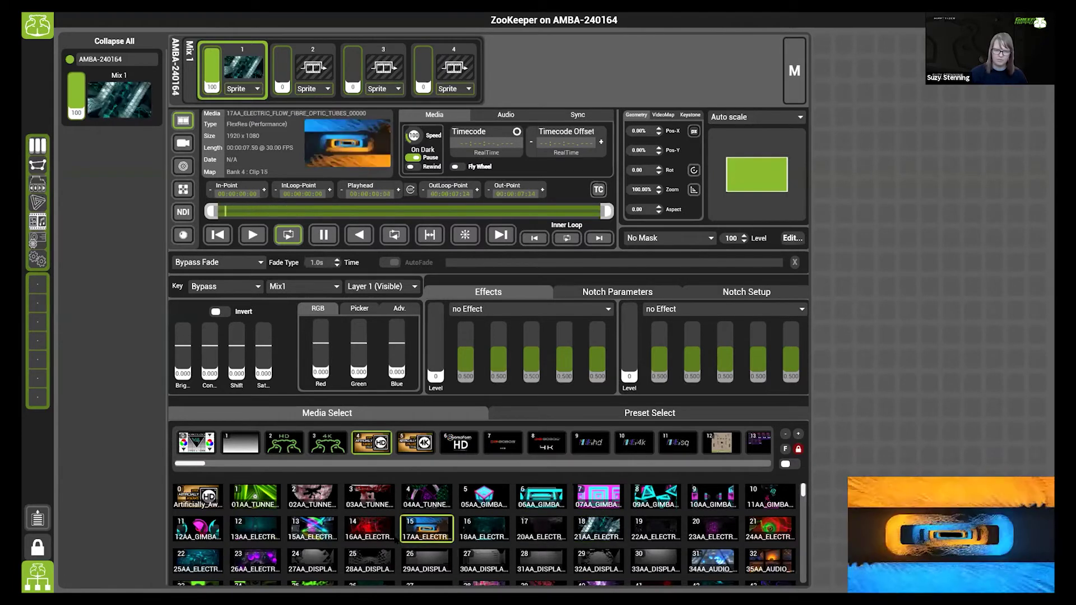
pyautogui.click(359, 535)
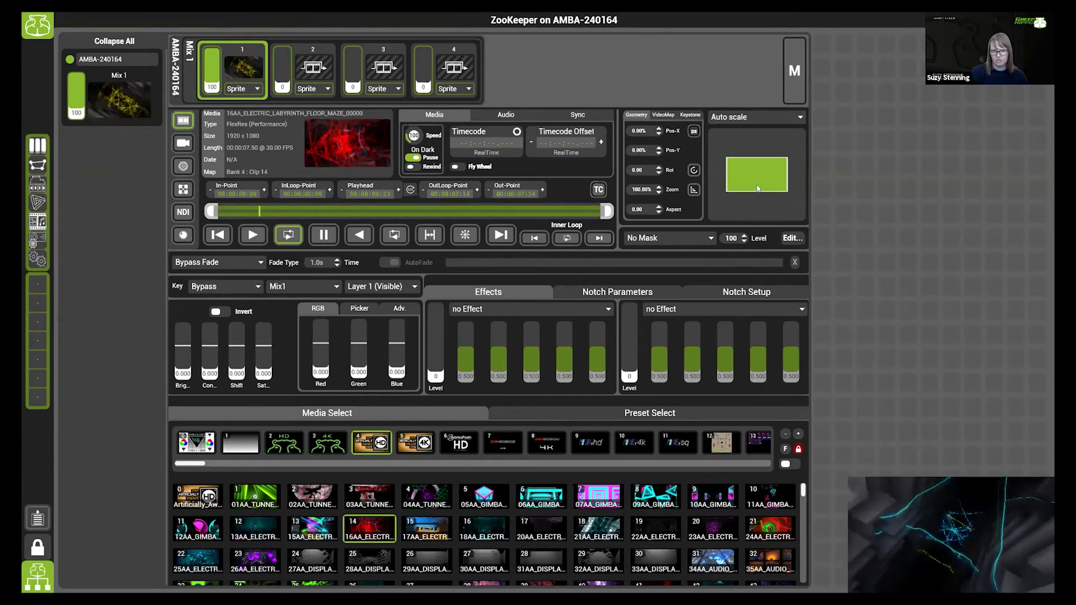
# - Shift and zoom layer 1's image in the geometry preview, then reset it to full frame
pyautogui.moveTo(758, 188)
pyautogui.mouseDown()
pyautogui.moveTo(745, 169)
pyautogui.moveTo(764, 166)
pyautogui.moveTo(749, 202)
pyautogui.mouseUp()
pyautogui.scroll(-2, 749, 202)
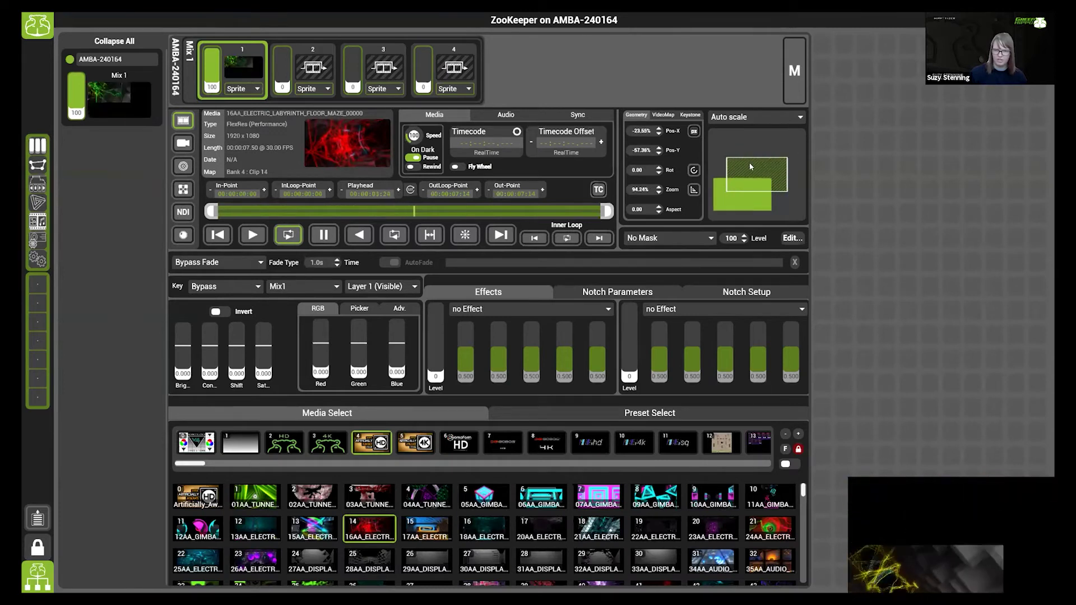
pyautogui.doubleClick(749, 200)
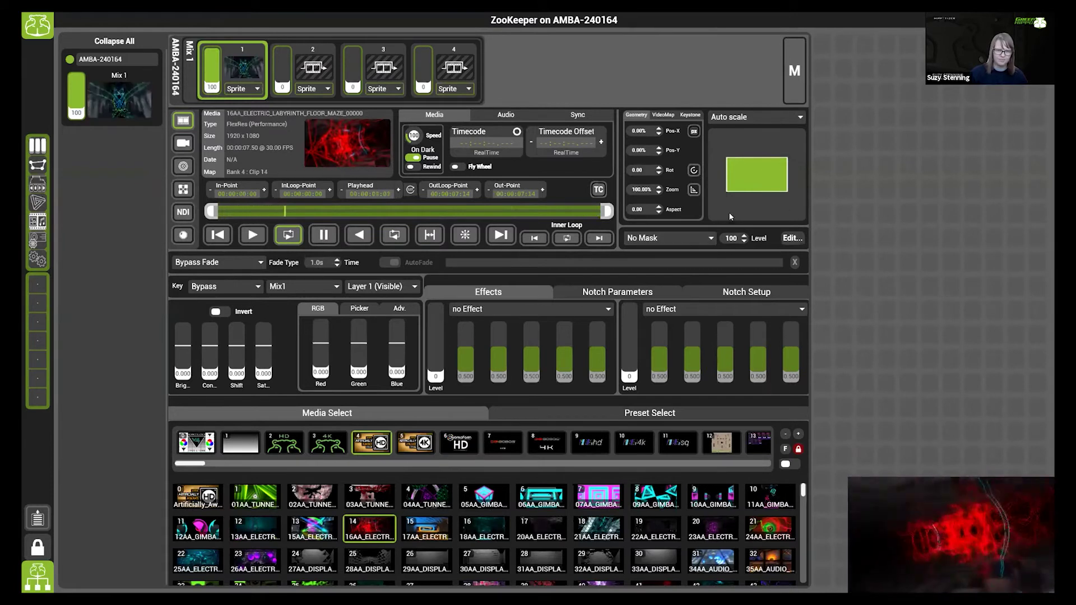
# - Set layer 1's fade type to Crossfade and crossfade through clips 5, 6, 1, ending on clip 15
pyautogui.click(218, 262)
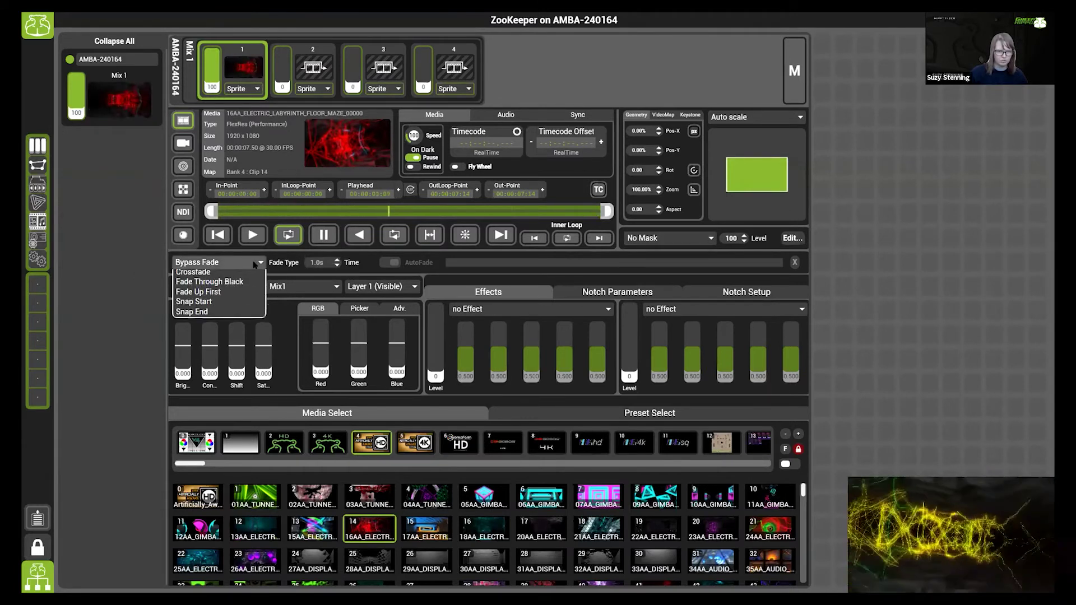
pyautogui.click(207, 281)
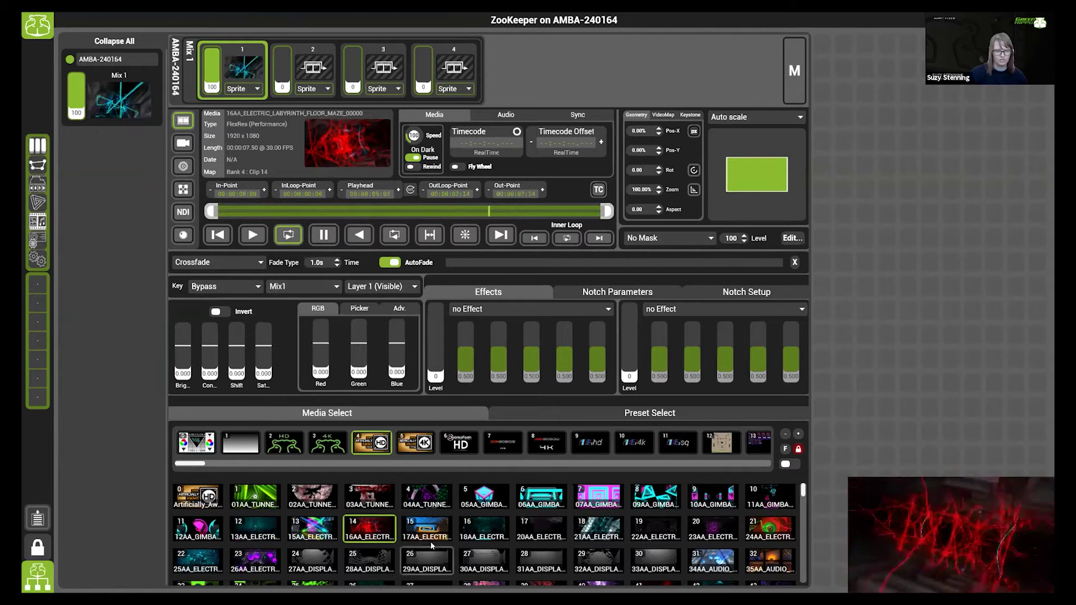
pyautogui.click(483, 498)
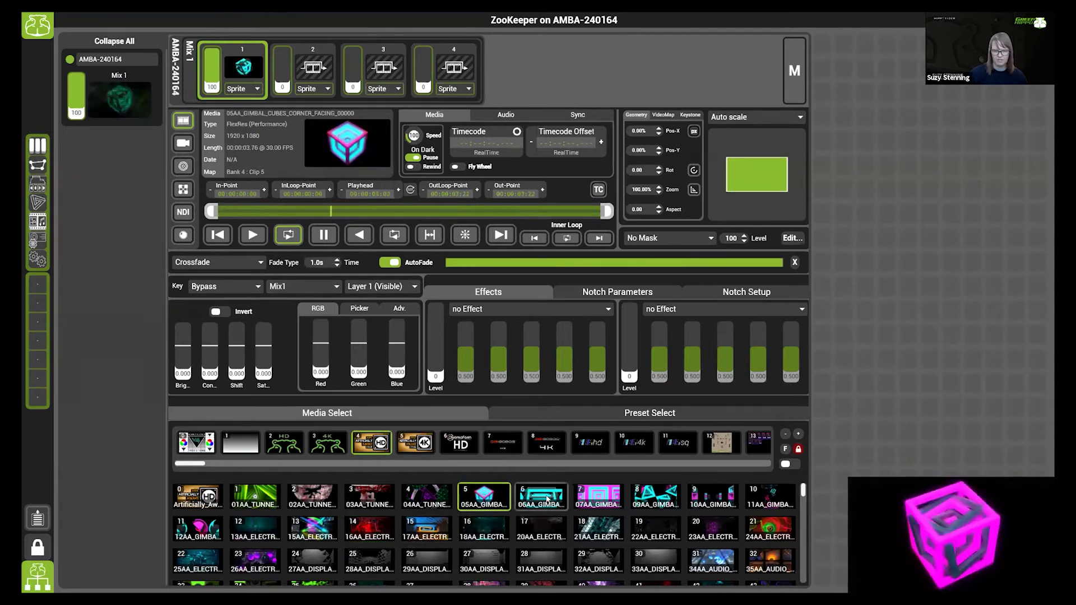
pyautogui.click(549, 504)
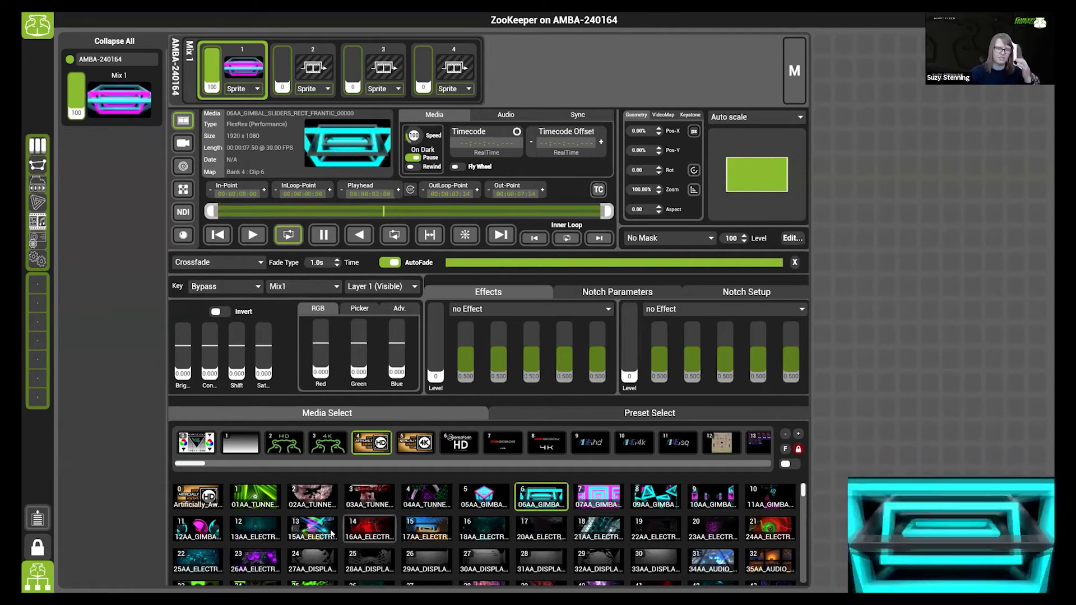
pyautogui.click(267, 506)
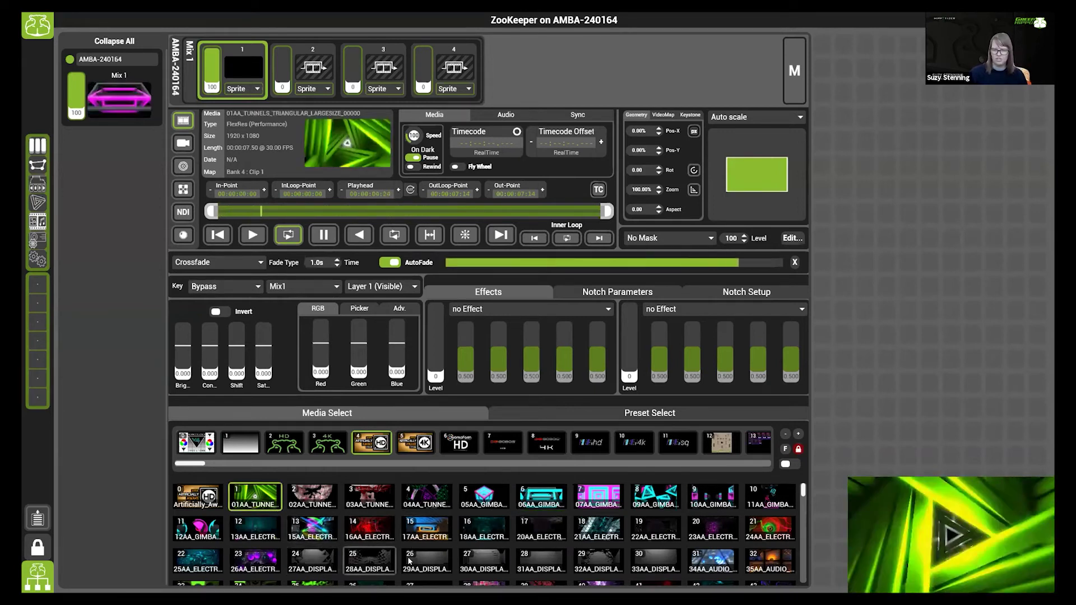
pyautogui.click(426, 529)
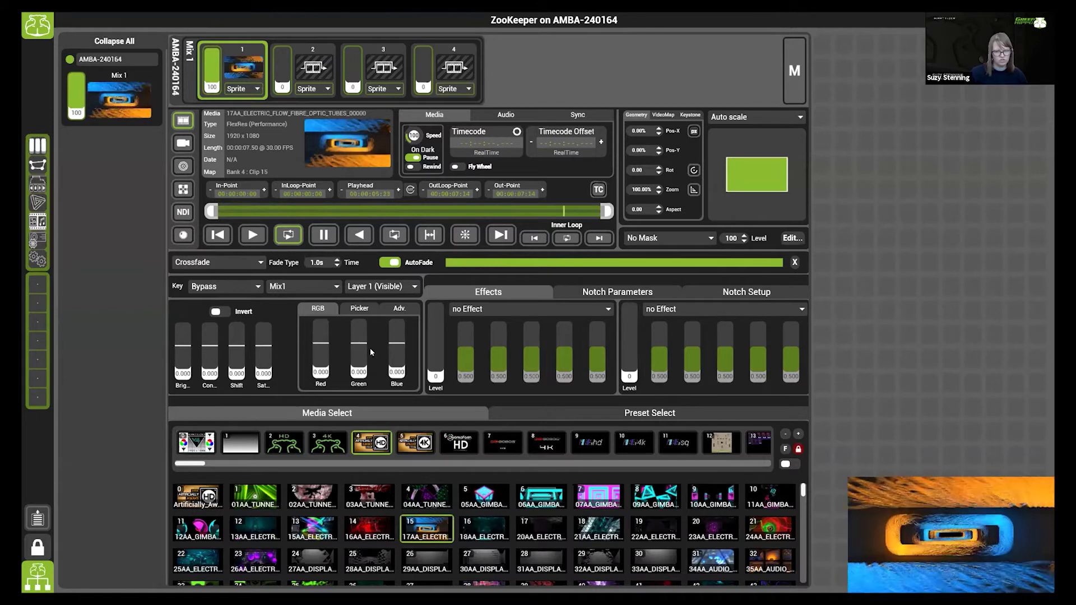
# - Crossfade back to labyrinth clip 14, with green pulled to -1.000 and blue slightly lowered
pyautogui.click(363, 528)
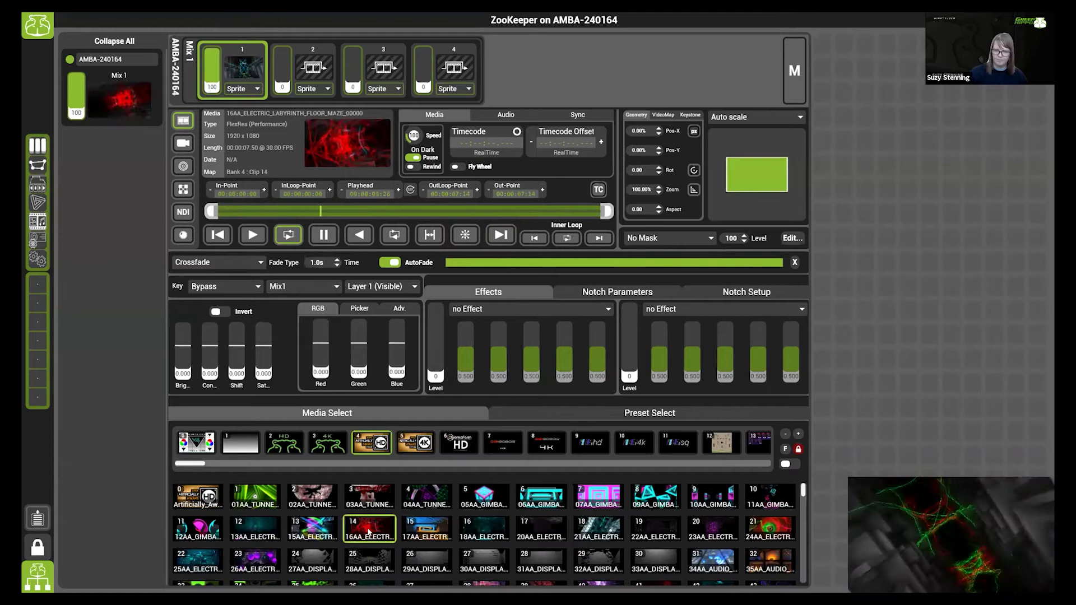
pyautogui.click(358, 352)
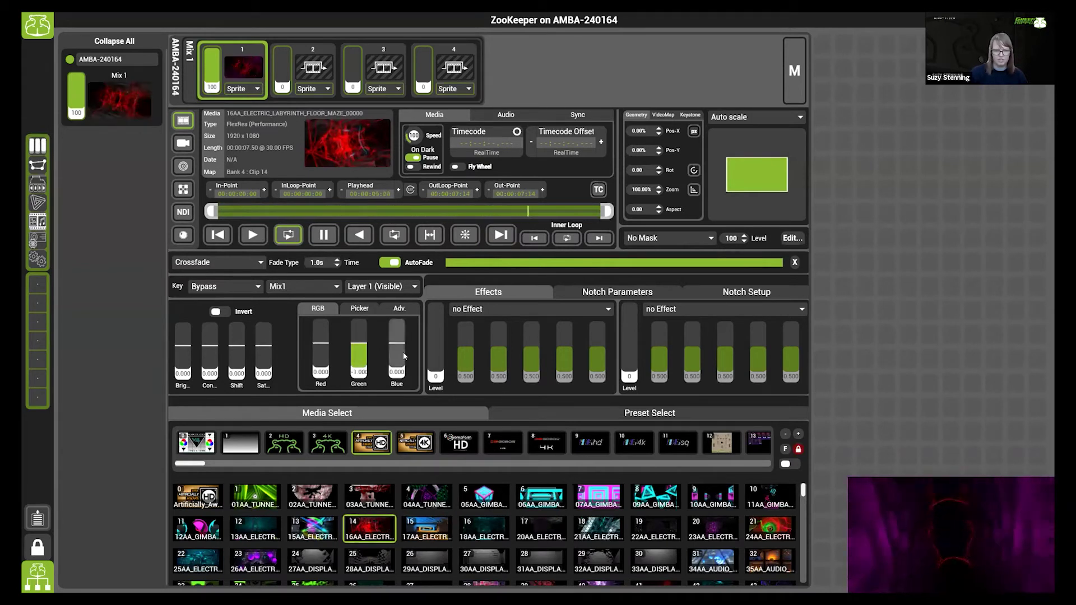
pyautogui.click(398, 362)
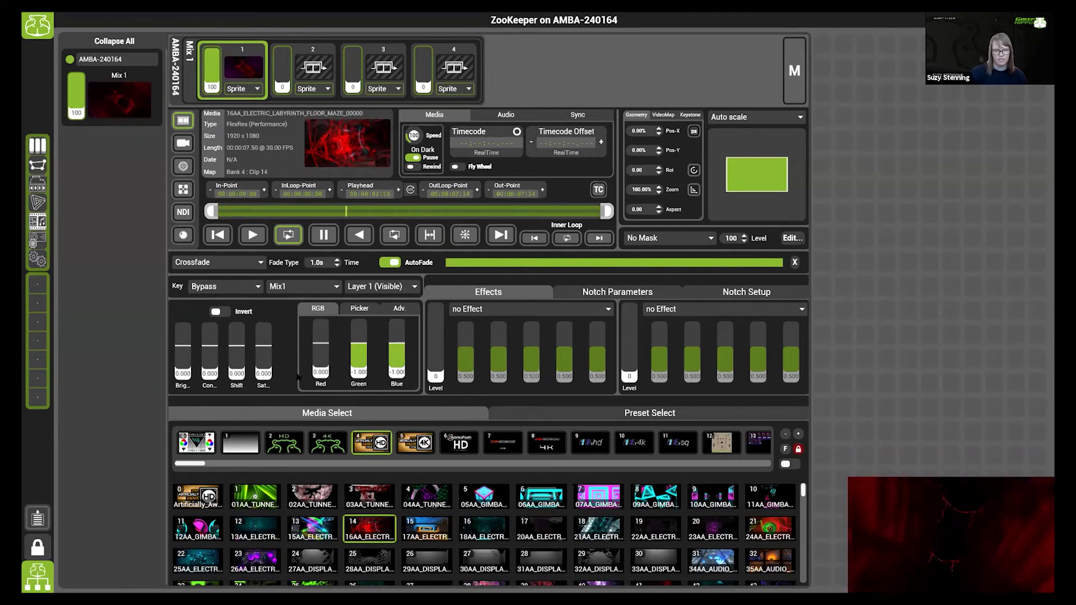
# - Reset green to 0, try red at -1.000, then return red and blue to 0
pyautogui.doubleClick(350, 361)
pyautogui.moveTo(311, 347); pyautogui.dragTo(305, 384)
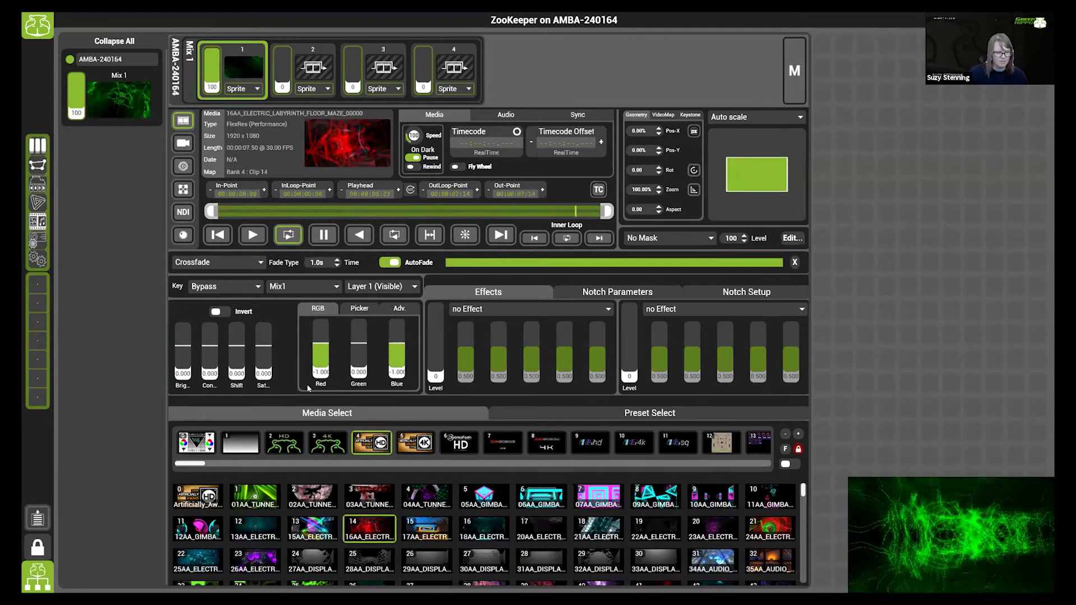
pyautogui.click(374, 365)
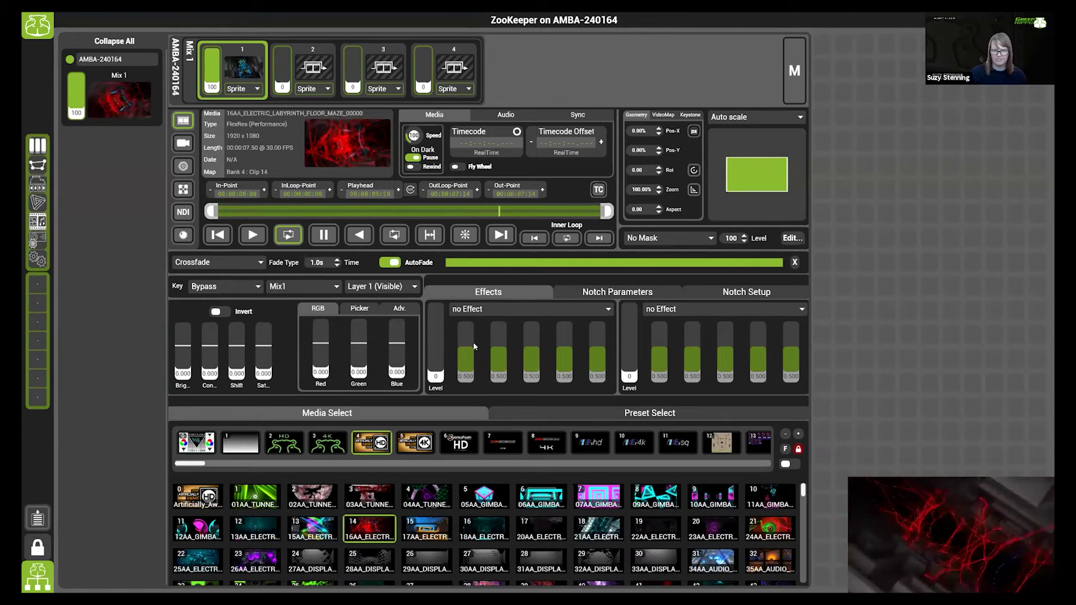
# - Apply Noise to layer 1 at level 100, lower frequency to about 0.235, then show Notch Setup
pyautogui.click(549, 310)
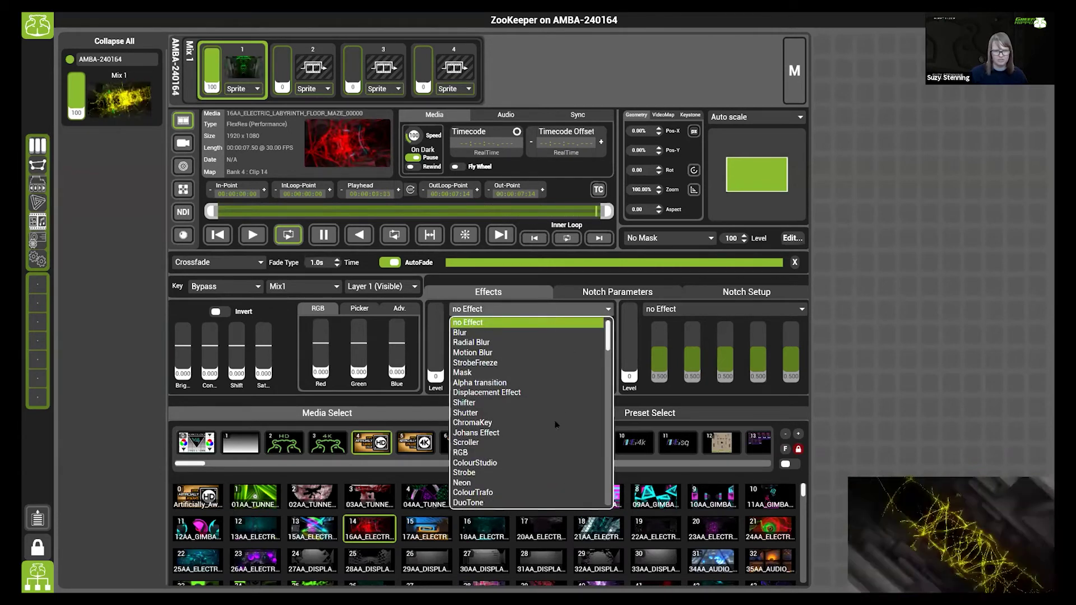
pyautogui.scroll(-4, 538, 425)
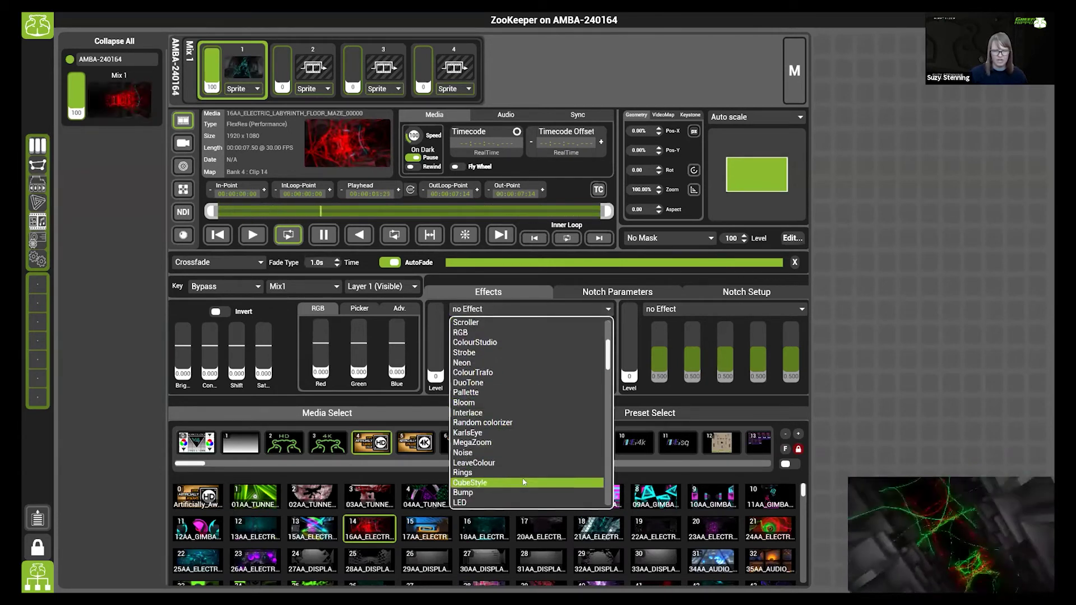
pyautogui.click(532, 452)
pyautogui.moveTo(435, 327); pyautogui.dragTo(438, 264)
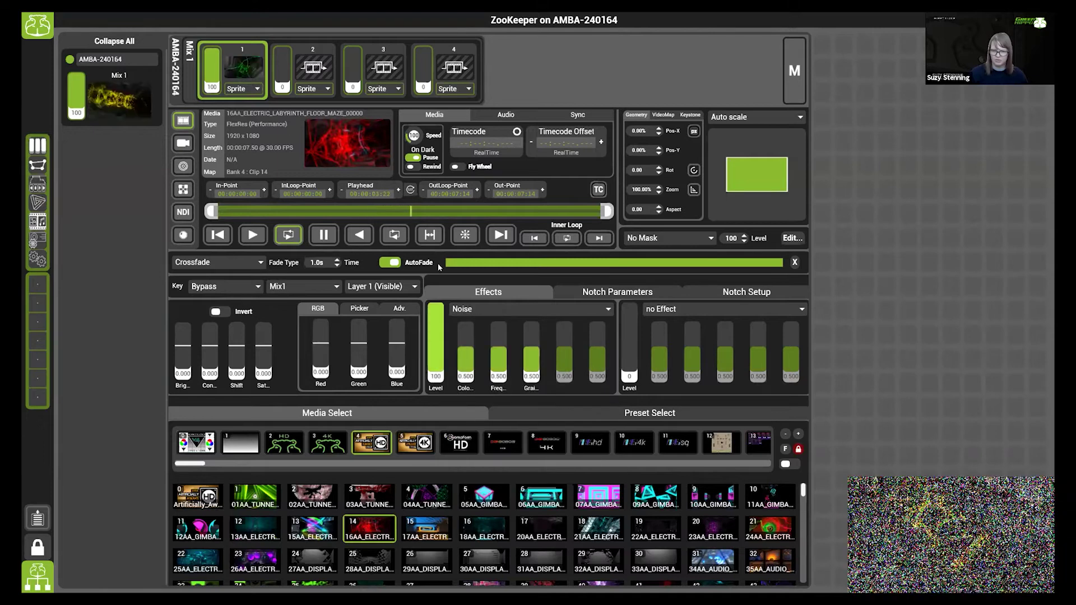
pyautogui.moveTo(465, 343); pyautogui.dragTo(465, 386)
pyautogui.moveTo(501, 329); pyautogui.dragTo(532, 365)
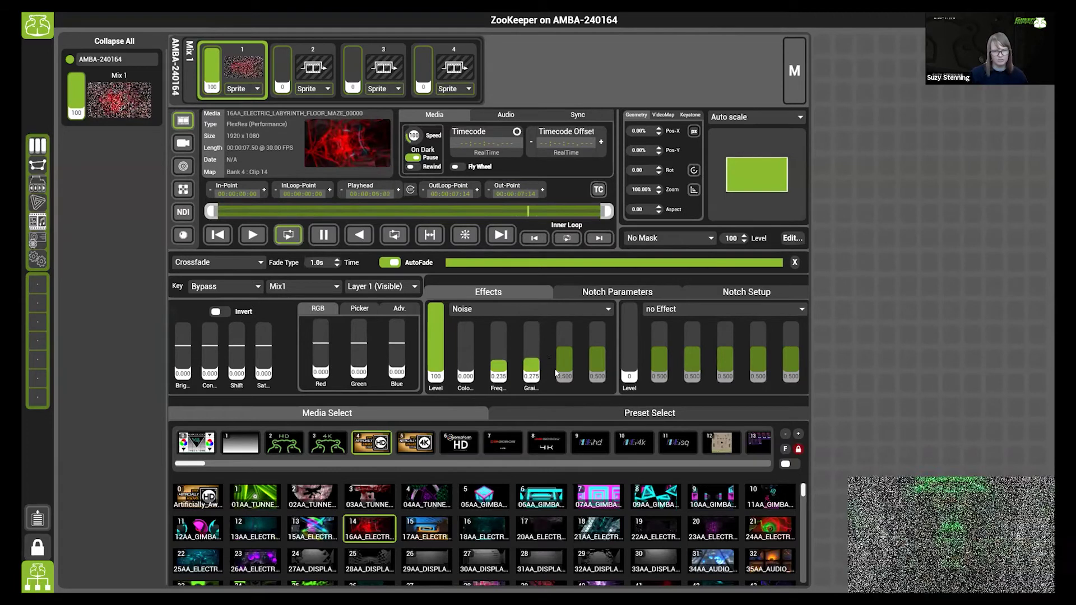
pyautogui.click(766, 288)
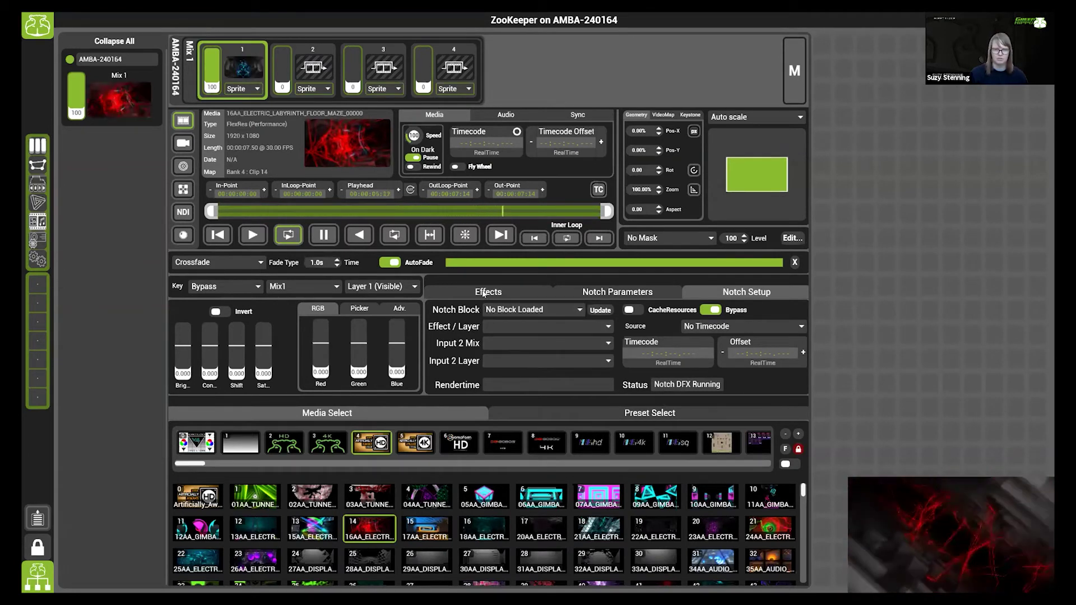
# - Return from Notch Setup to layer 1's Effects page, now showing both effect slots empty
pyautogui.click(485, 292)
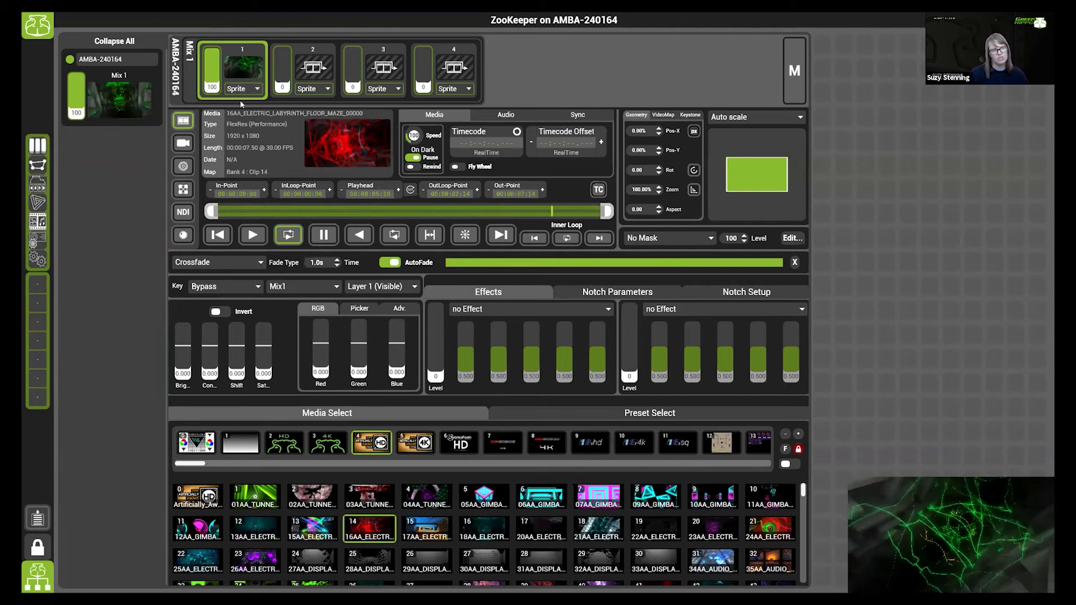
# - Pull blue to -1 for a red tint and switch layer 1 to the 04AA tunnels wireframe clip
pyautogui.click(396, 362)
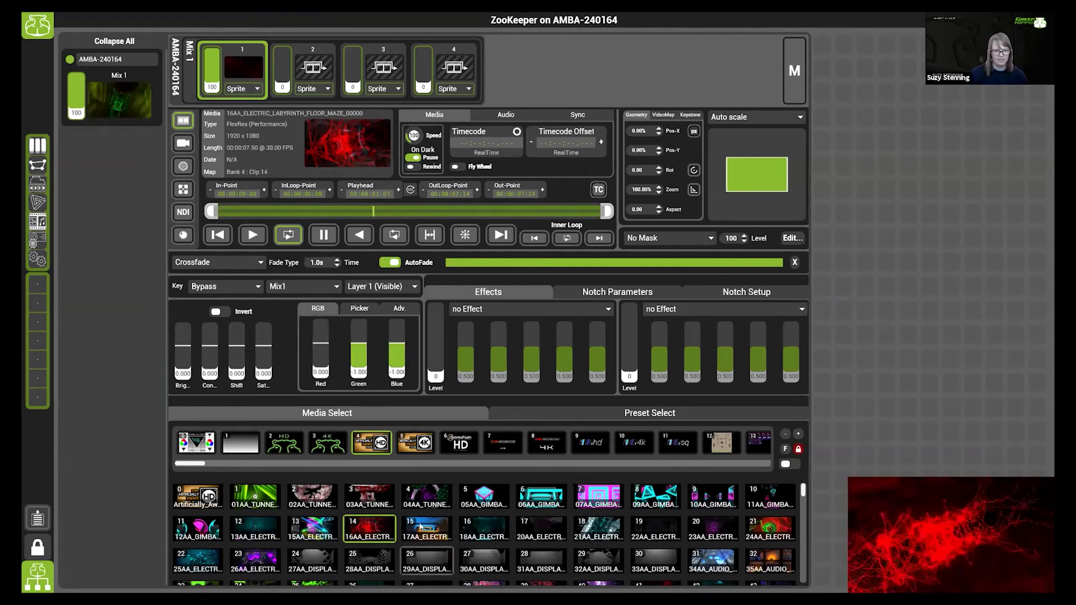
pyautogui.click(370, 497)
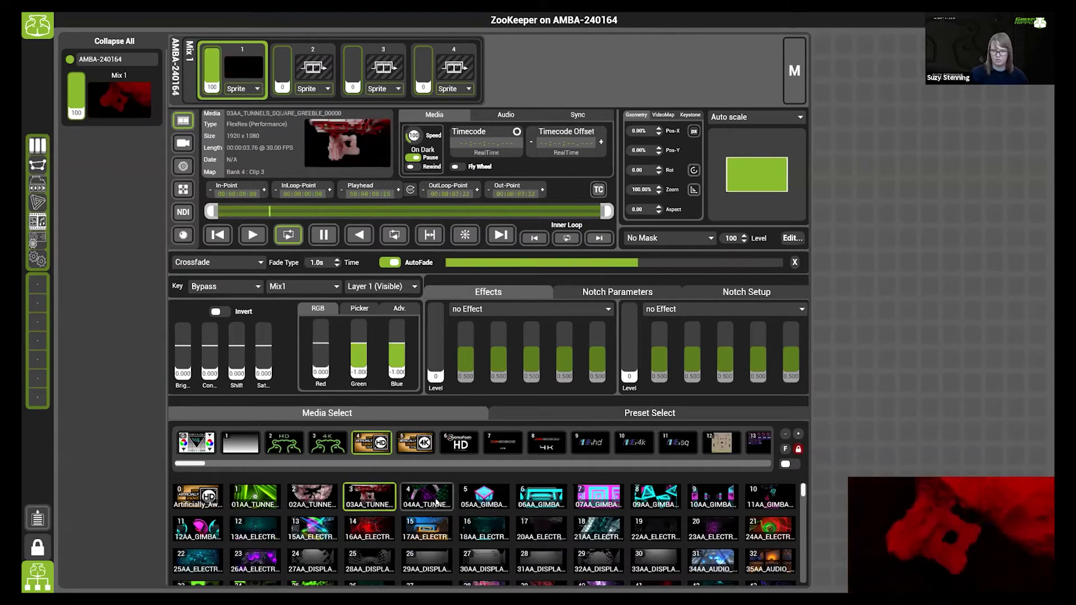
pyautogui.click(436, 502)
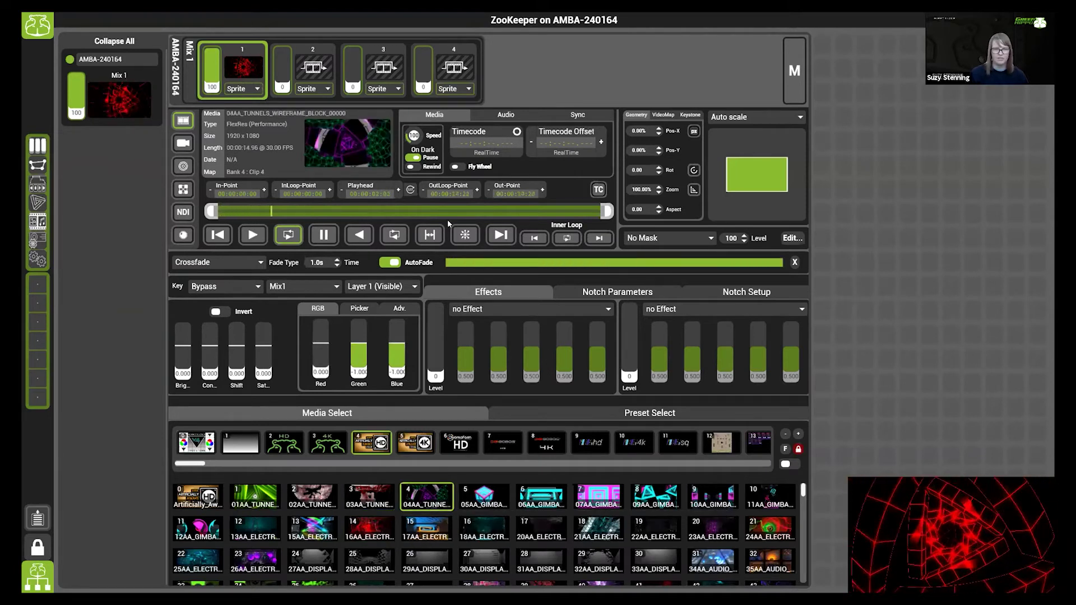
# - Apply a Neon effect with width 1.000, then bring up Preset Select
pyautogui.click(515, 310)
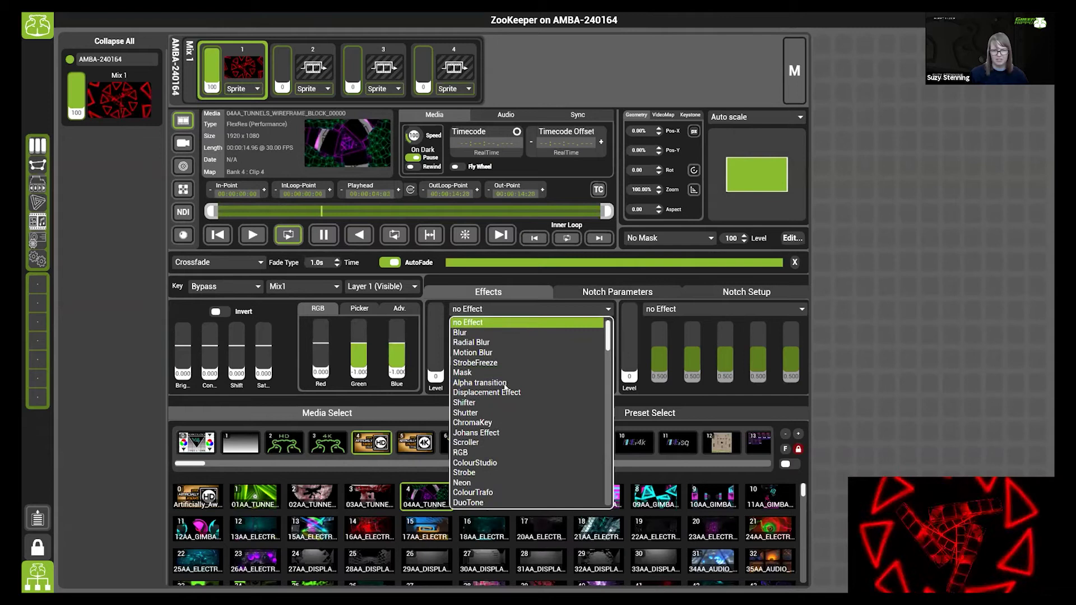
pyautogui.click(482, 483)
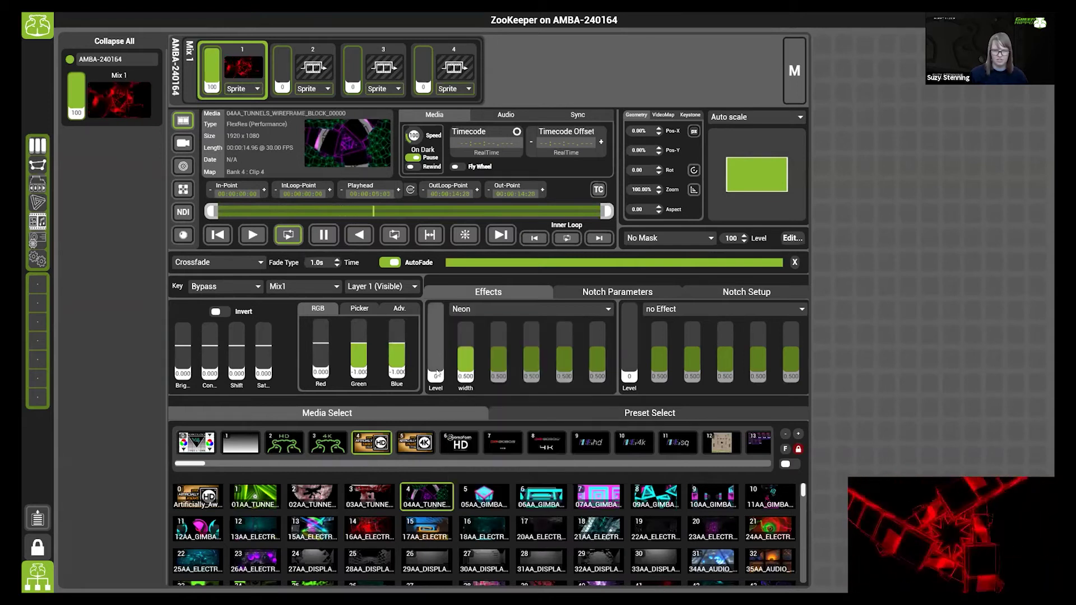
pyautogui.moveTo(465, 370); pyautogui.dragTo(465, 328)
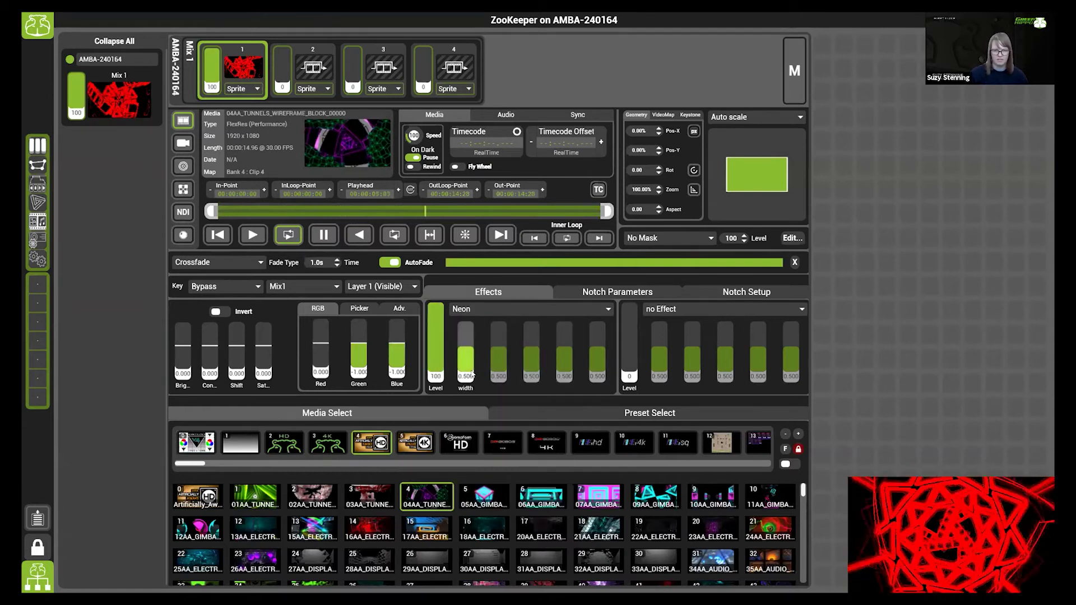
pyautogui.click(680, 409)
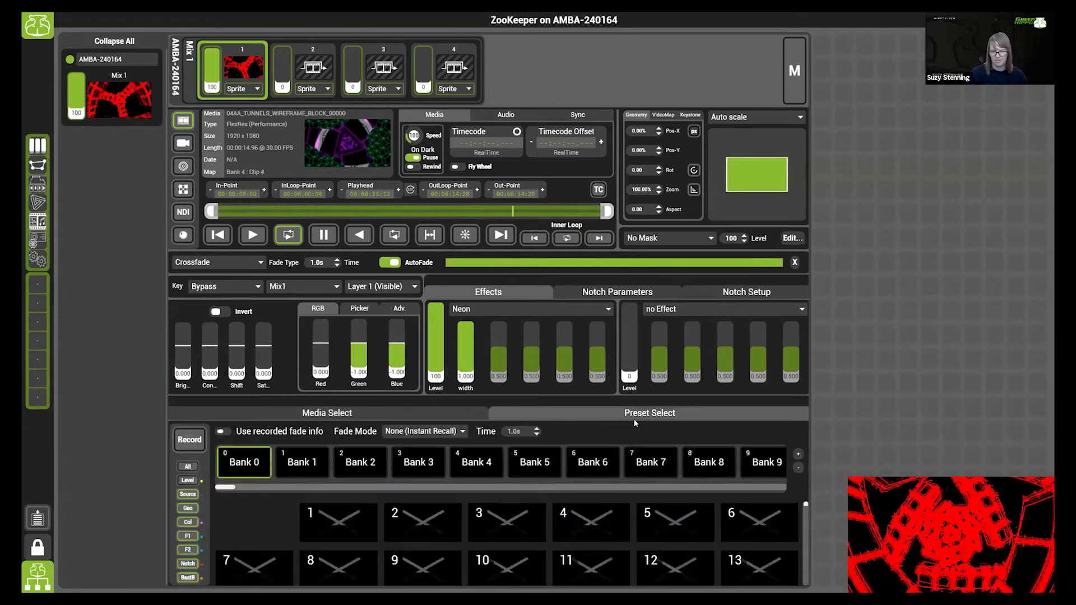
# - Record all layer properties into preset slot 1, rename it 'Red Triange' and recall it
pyautogui.click(196, 462)
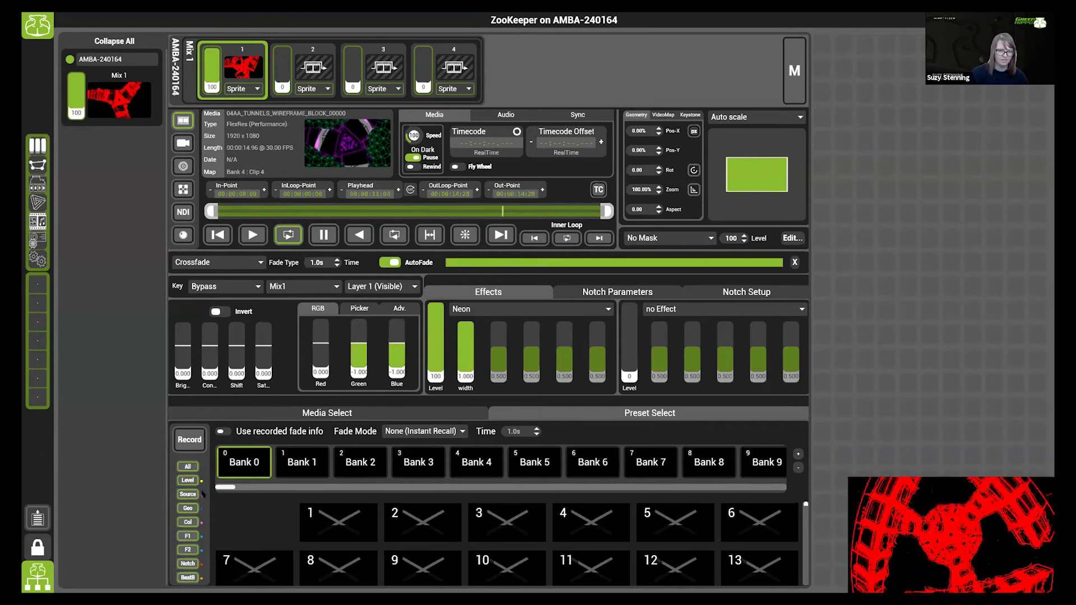
pyautogui.click(343, 520)
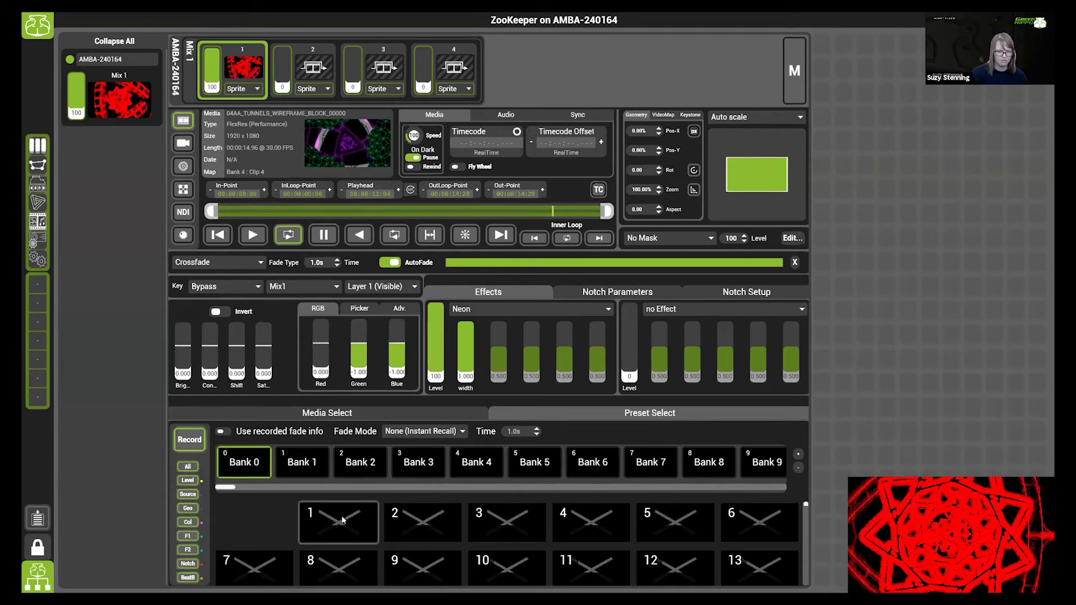
pyautogui.rightClick(343, 520)
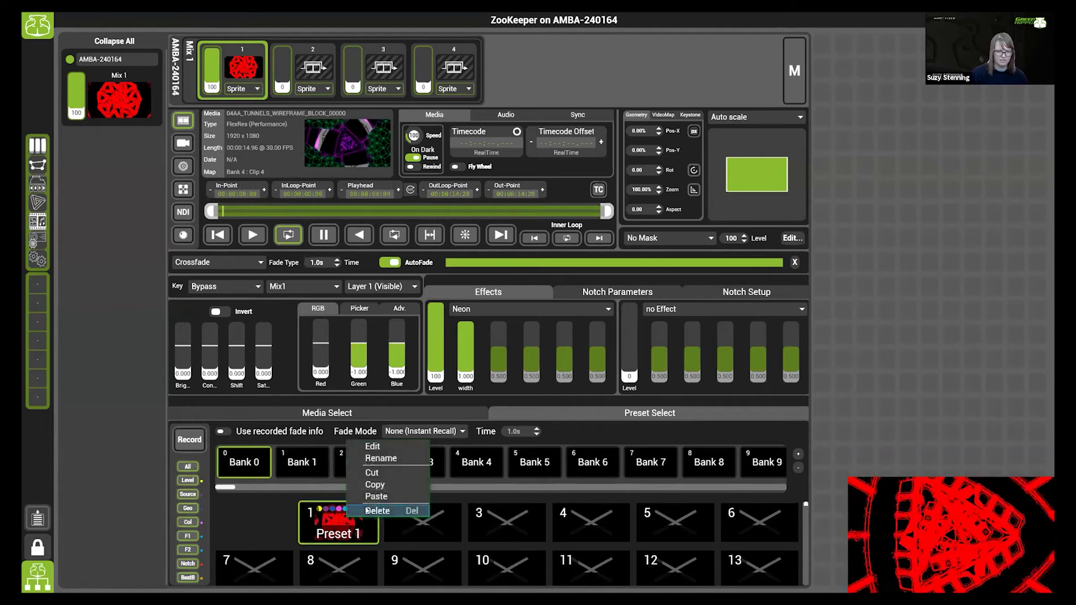
pyautogui.click(394, 459)
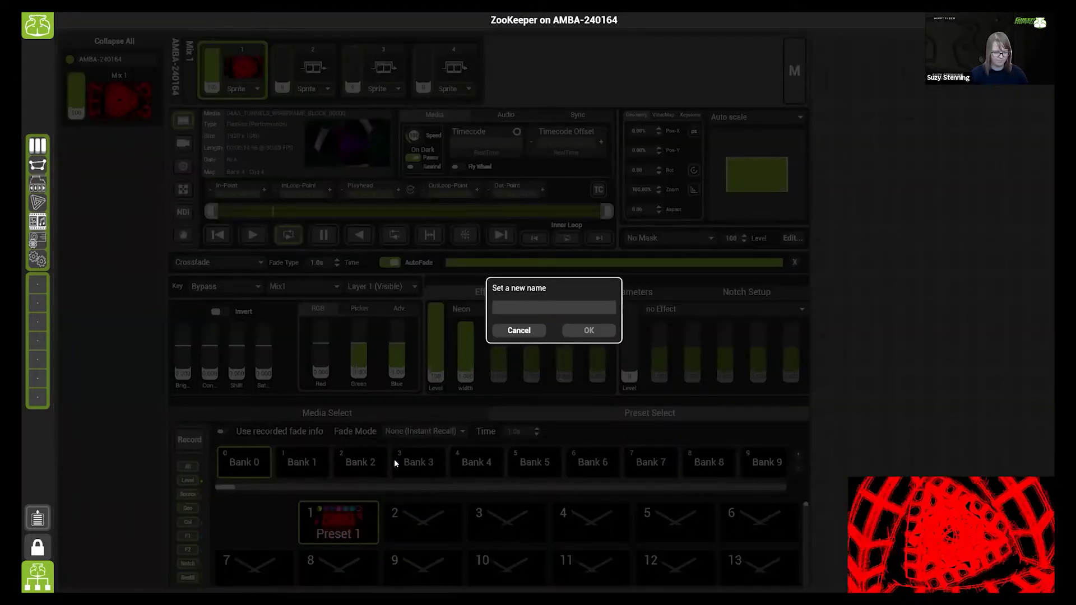
pyautogui.write('Red Triang')
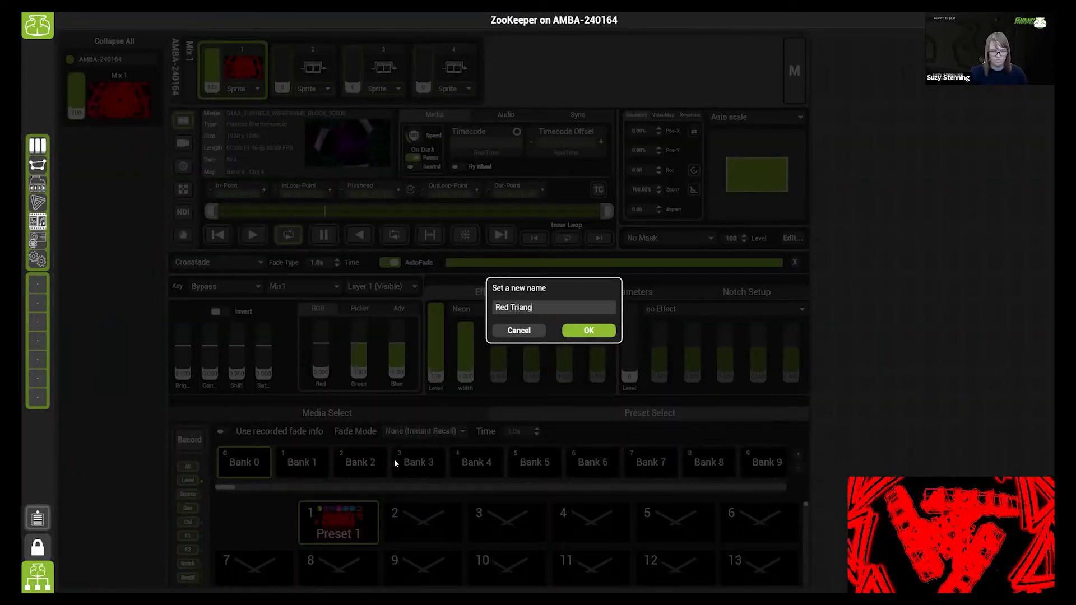
pyautogui.write('e')
pyautogui.press('Return')
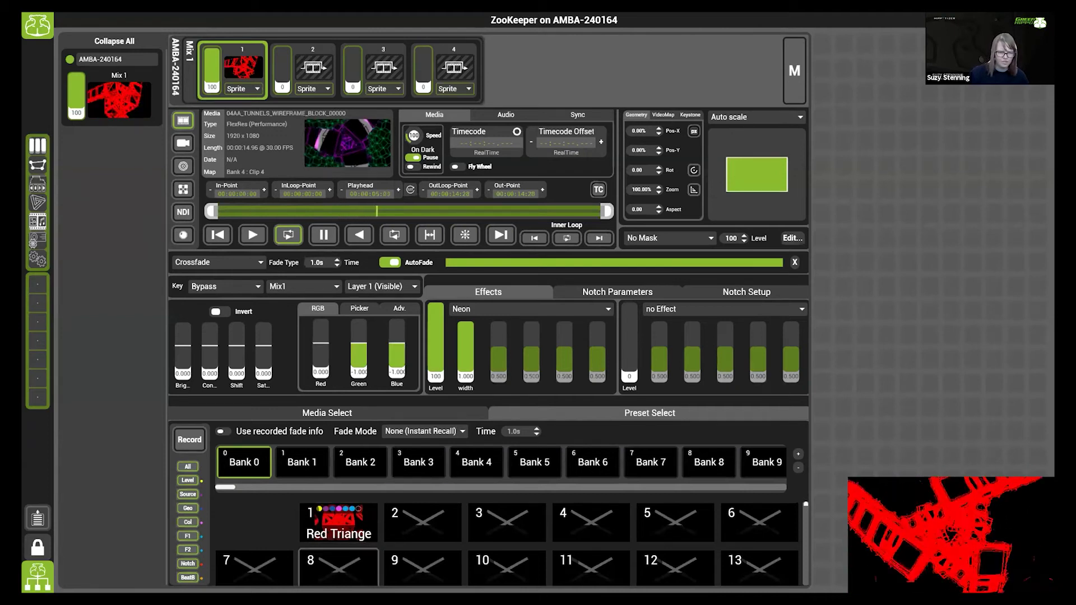
pyautogui.click(344, 534)
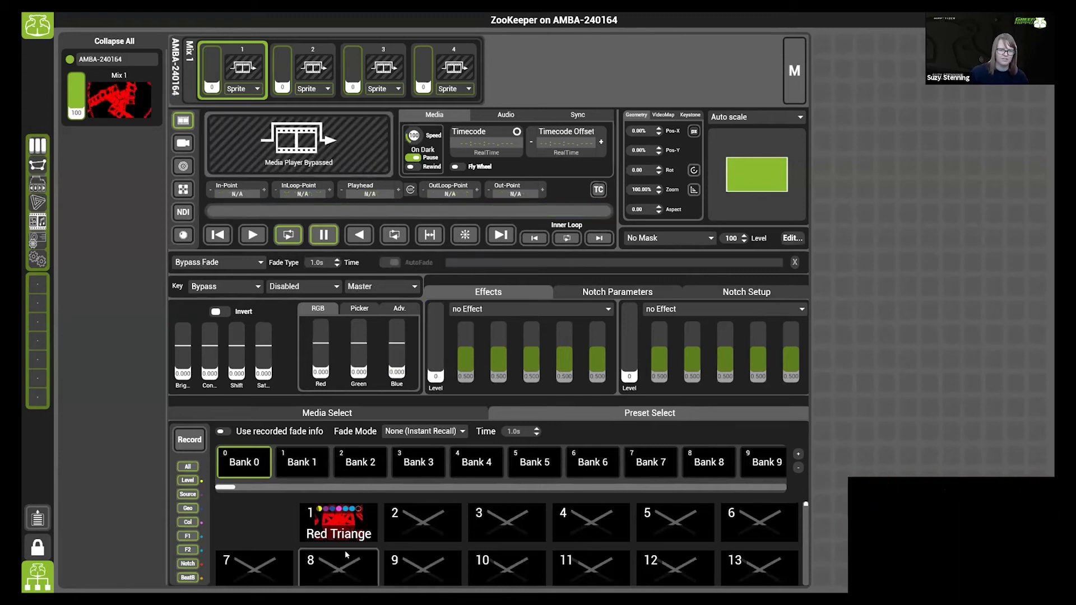
pyautogui.click(335, 521)
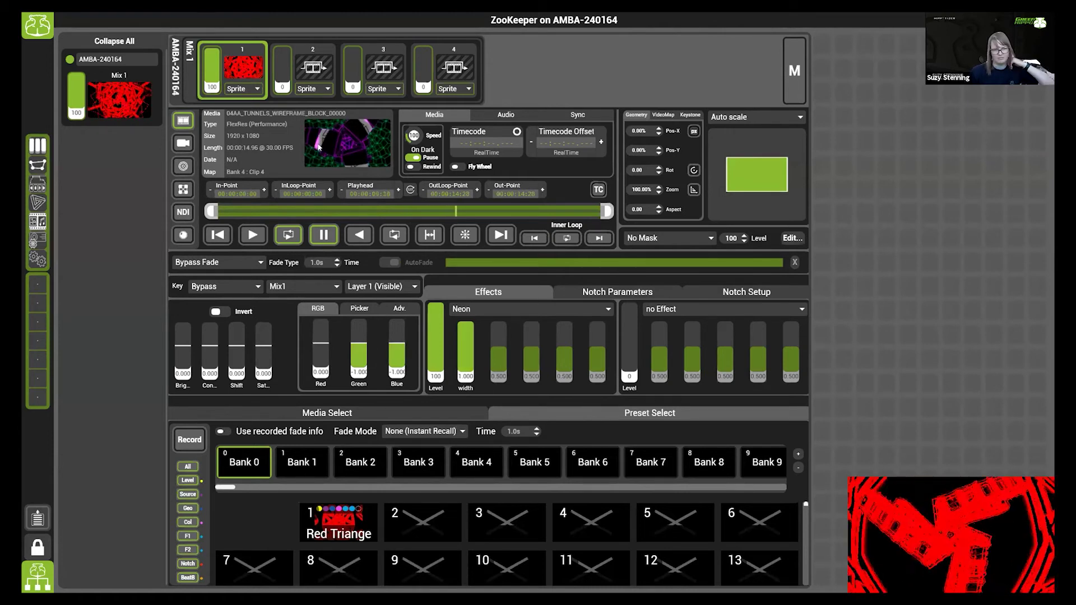
# - Load the 06AA gimbal sliders clip onto layer 1 and apply a Rings effect
pyautogui.click(412, 418)
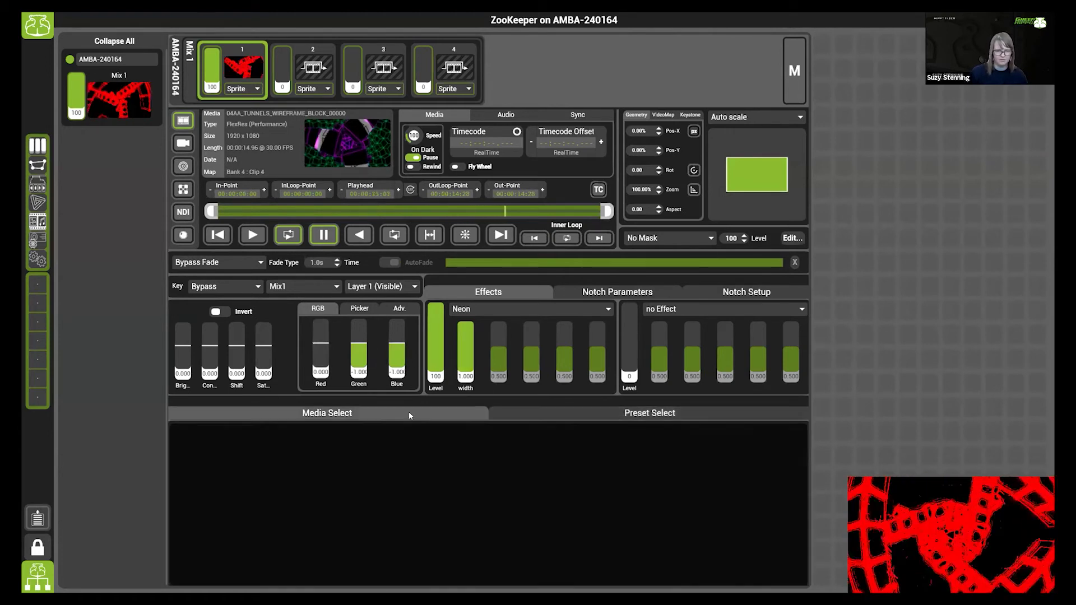
pyautogui.click(542, 502)
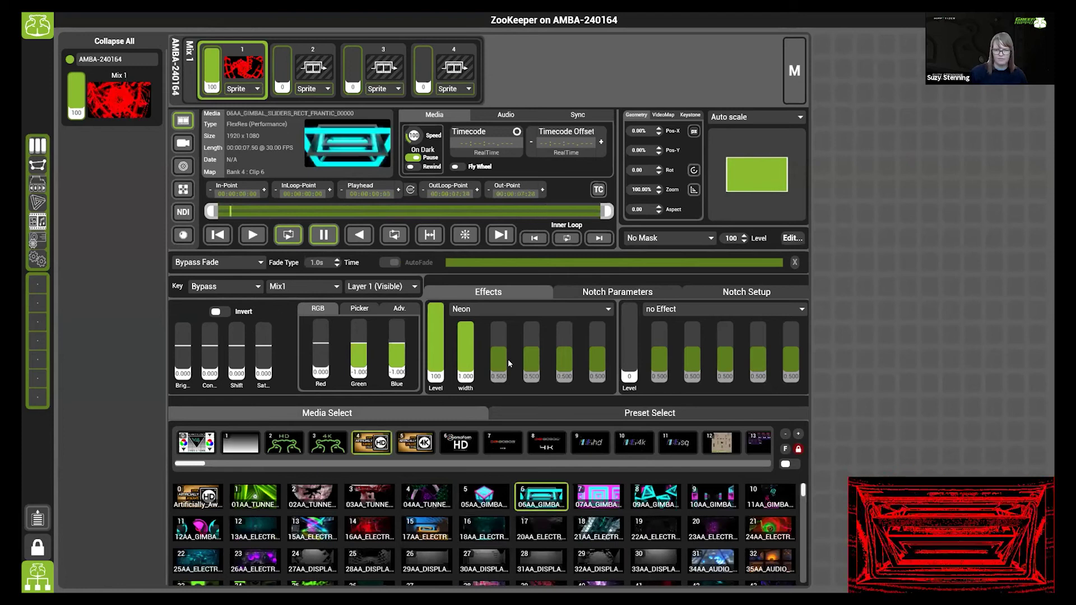
pyautogui.click(496, 308)
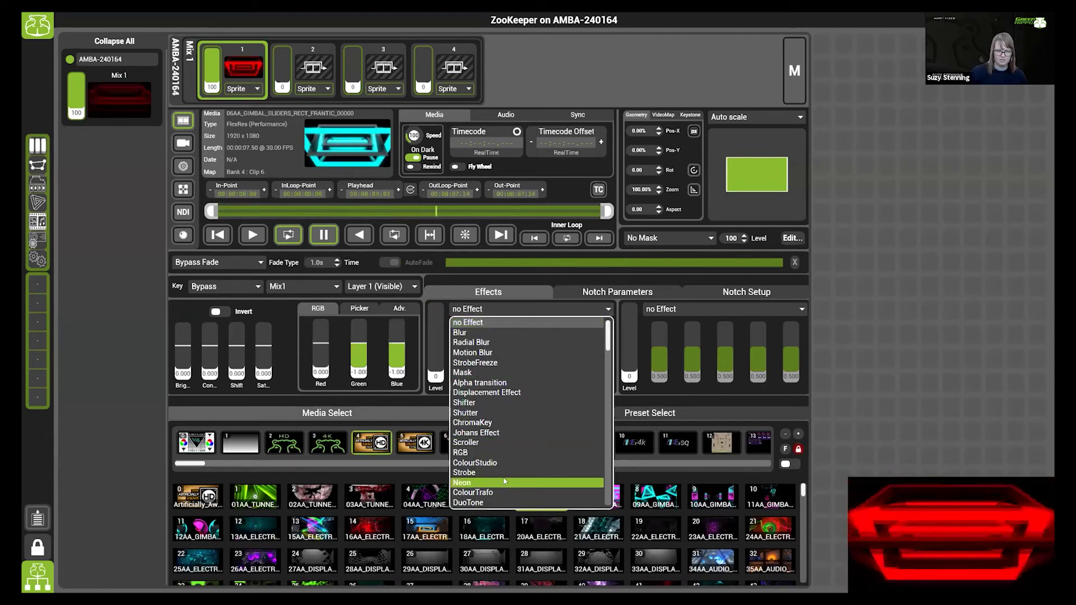
pyautogui.scroll(-3, 504, 487)
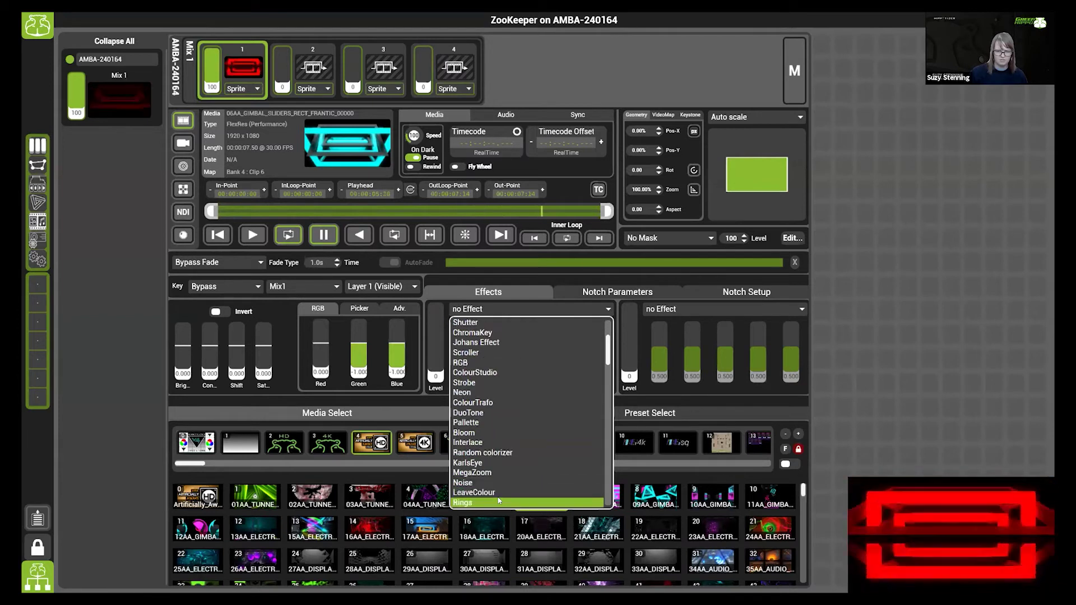
pyautogui.click(498, 502)
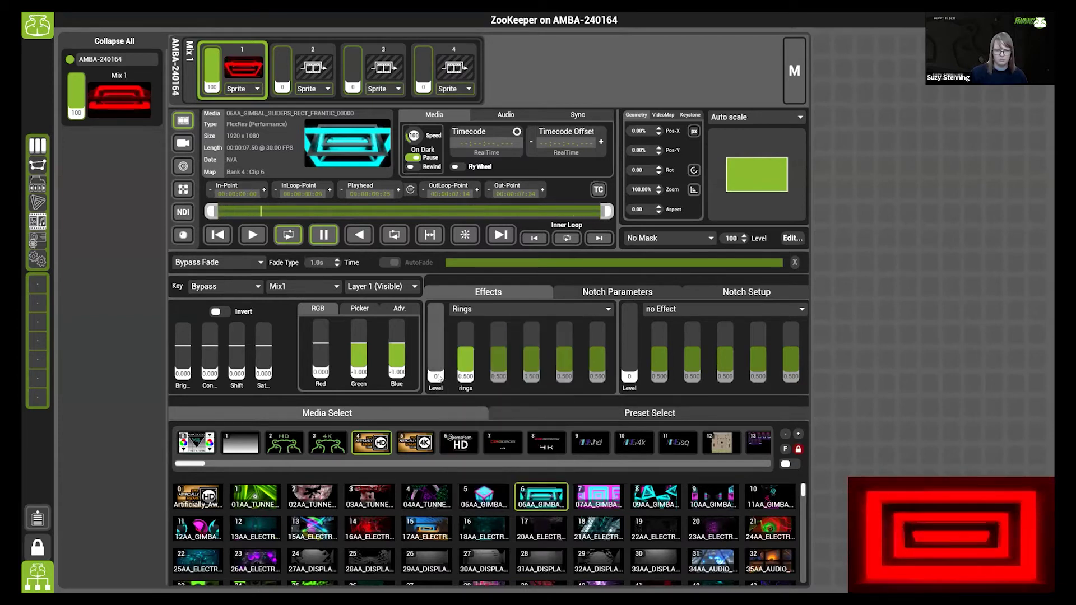
# - Set Rings level to 71 and rings to about 0.8, and reset Green and Blue to 0
pyautogui.moveTo(439, 378); pyautogui.dragTo(444, 336)
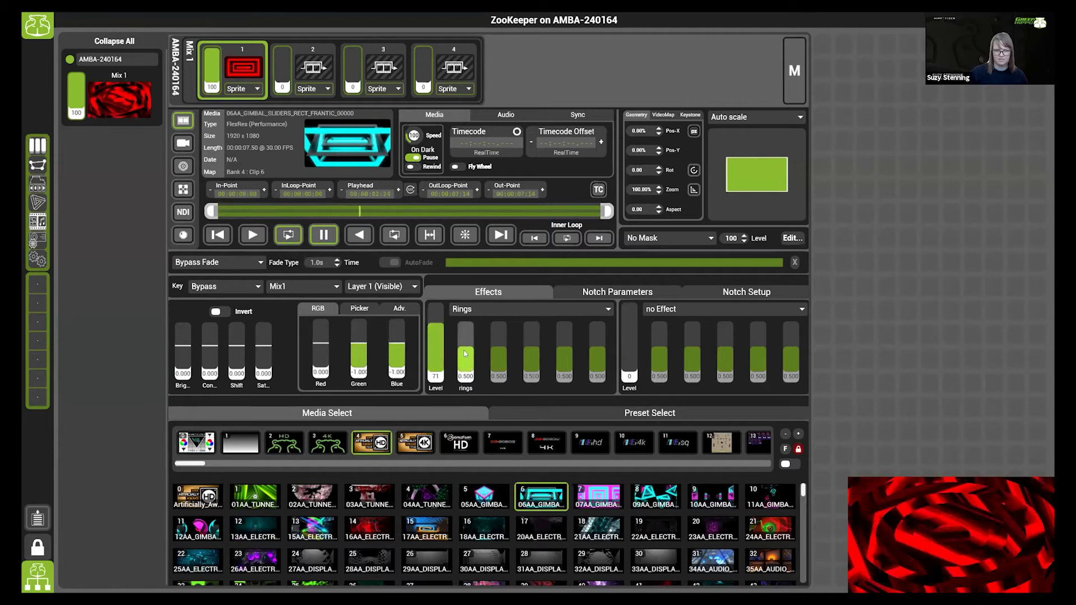
pyautogui.moveTo(465, 353); pyautogui.dragTo(465, 333)
pyautogui.doubleClick(361, 359)
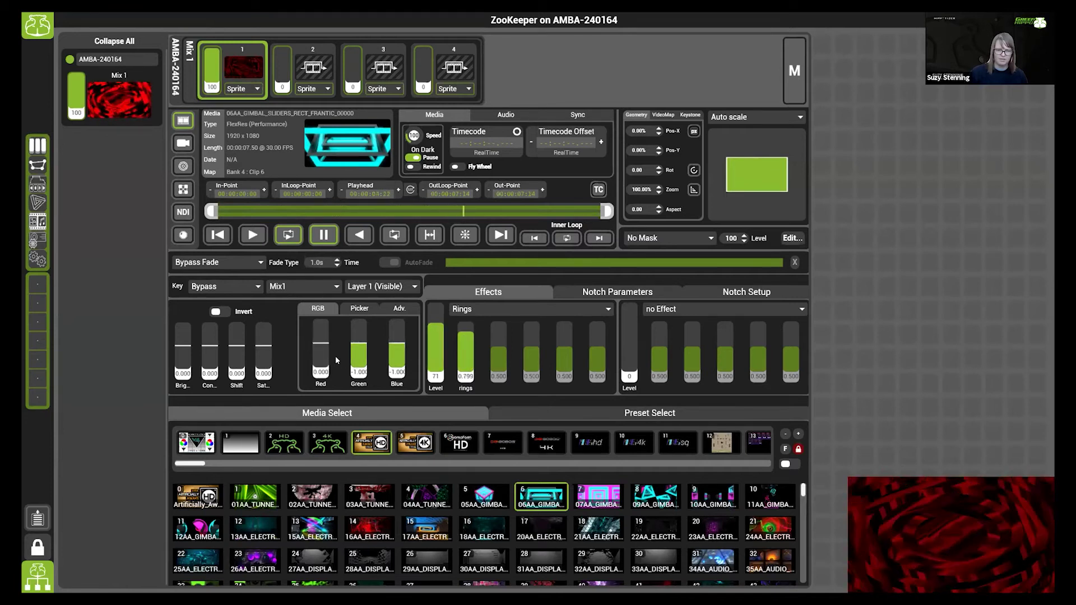
pyautogui.doubleClick(397, 359)
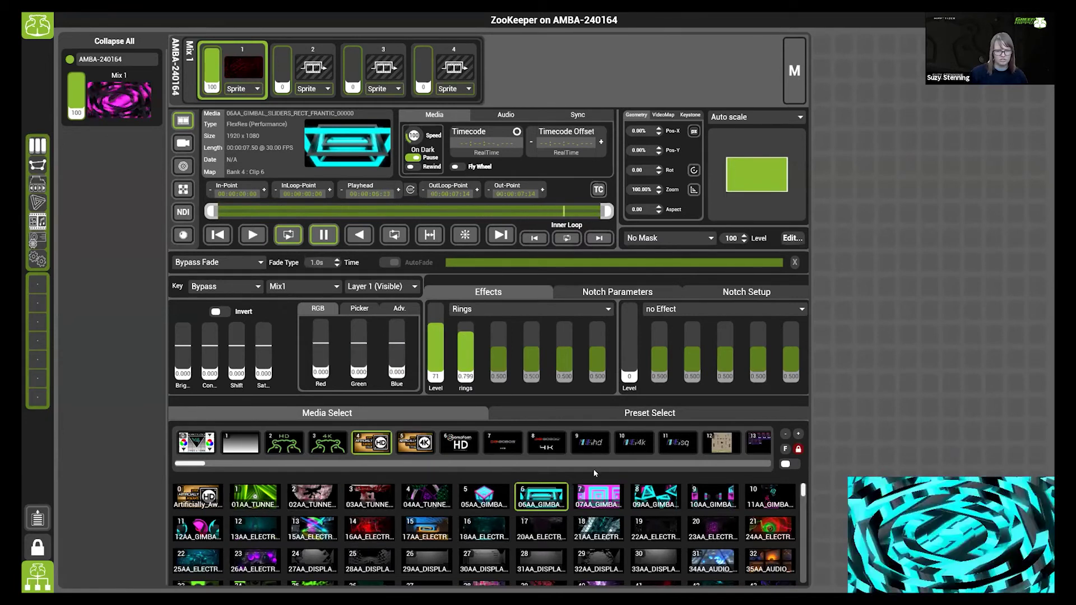
# - Record the current look into preset slot 2 and set preset recalls to a 2.0s Crossfade
pyautogui.click(584, 414)
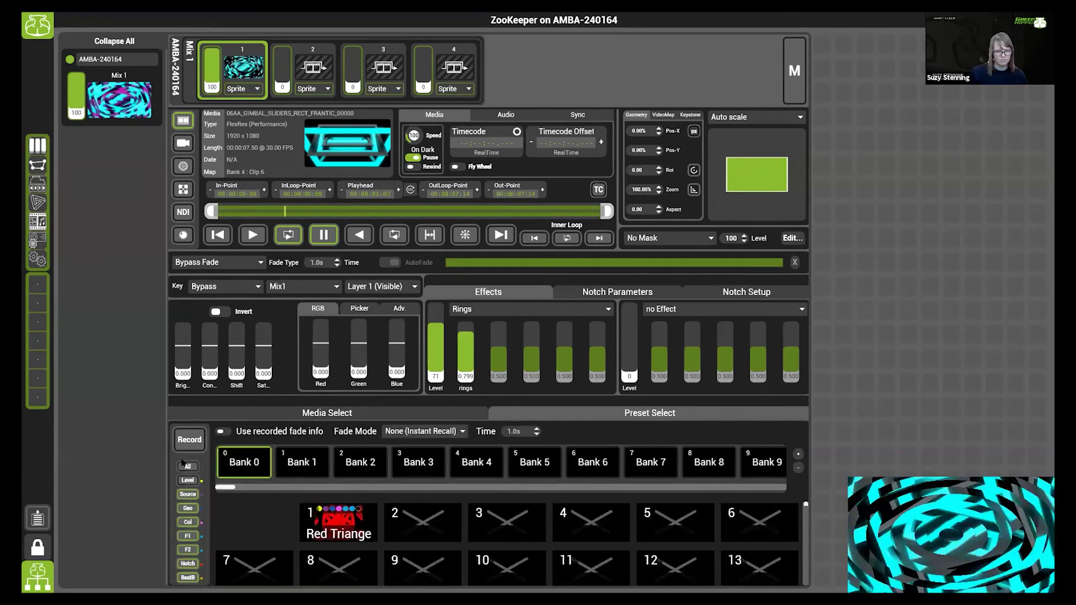
pyautogui.click(190, 440)
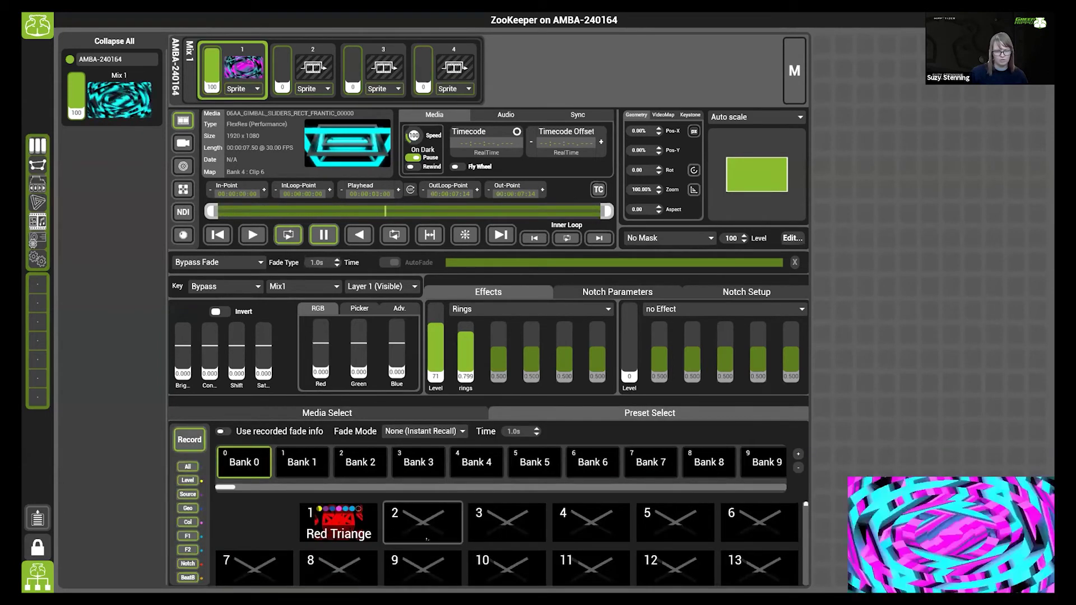
pyautogui.click(427, 539)
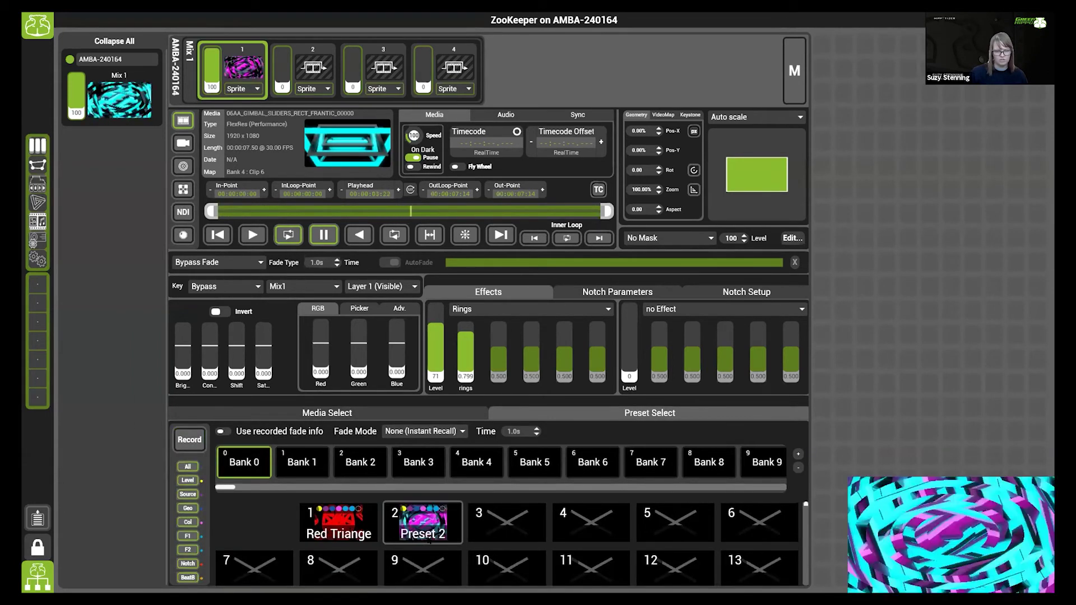
pyautogui.click(415, 431)
pyautogui.click(392, 445)
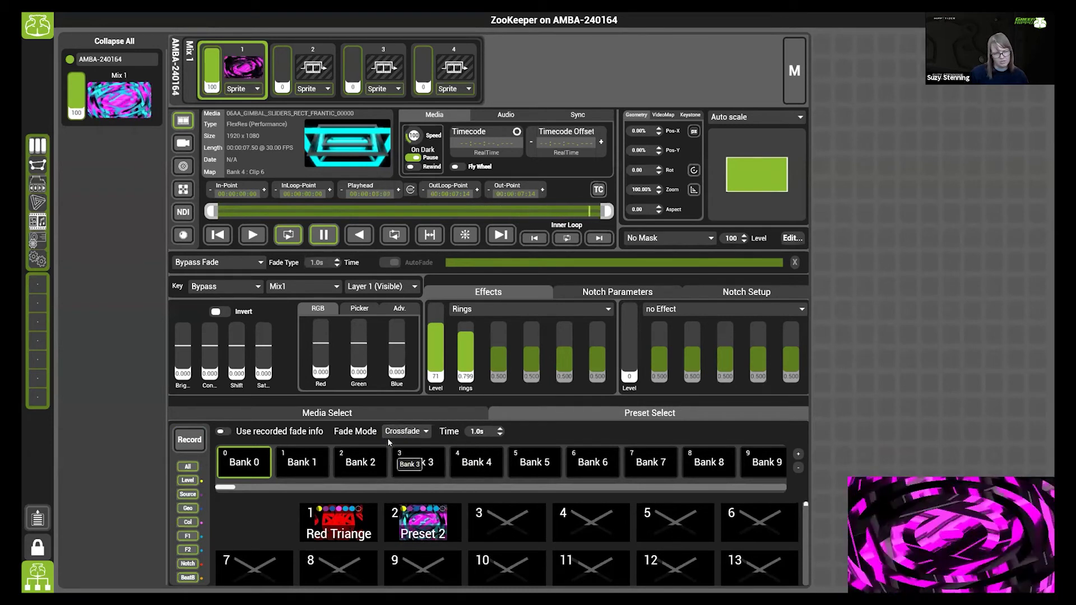
pyautogui.click(500, 428)
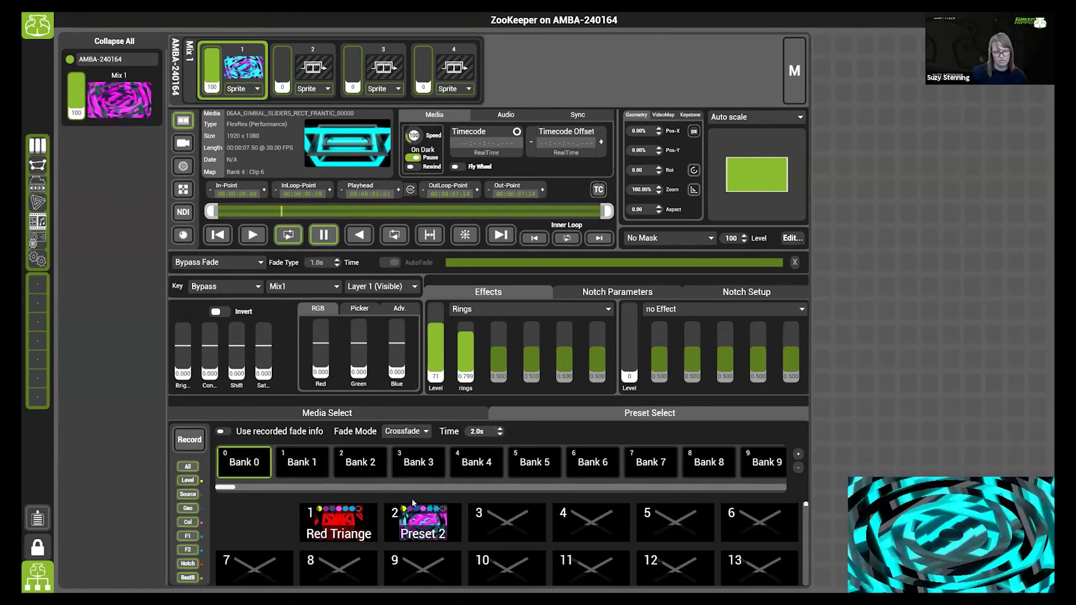
# - Crossfade back and forth twice between Red Triange and Preset 2
pyautogui.click(341, 529)
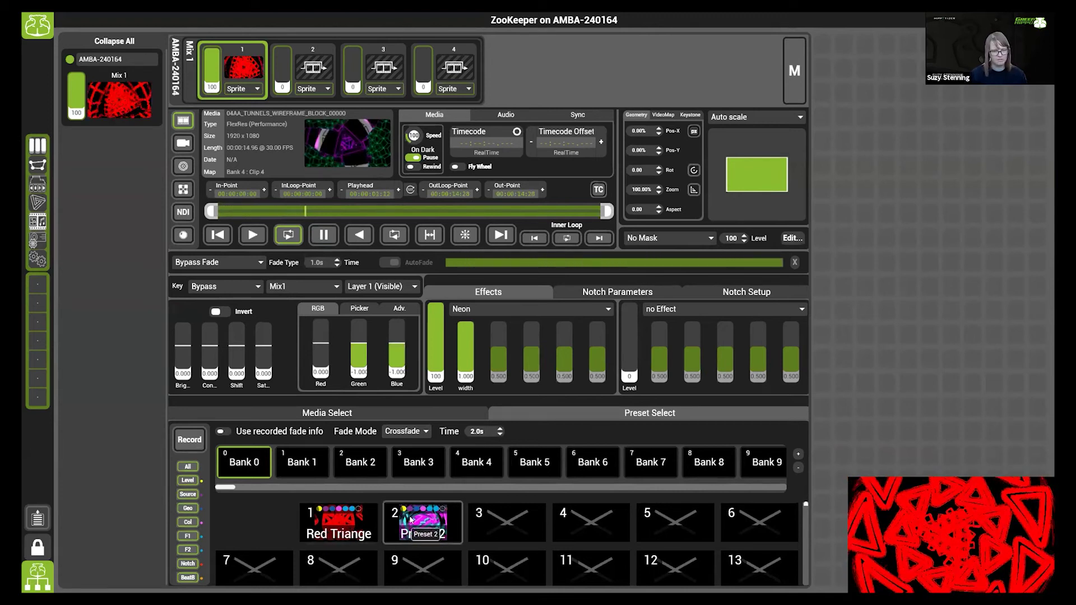
pyautogui.click(411, 521)
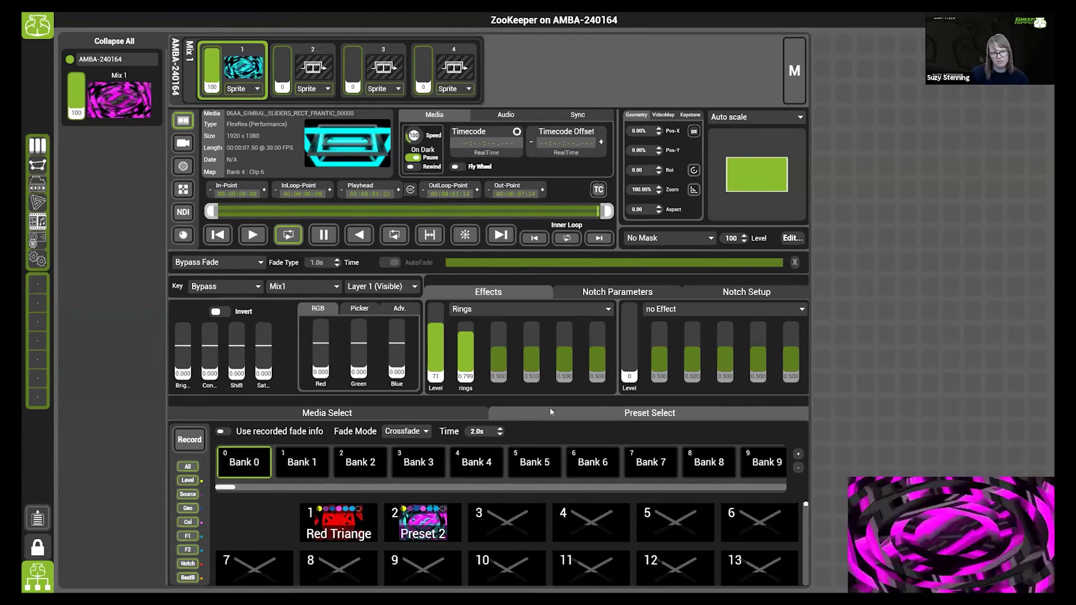
pyautogui.click(373, 524)
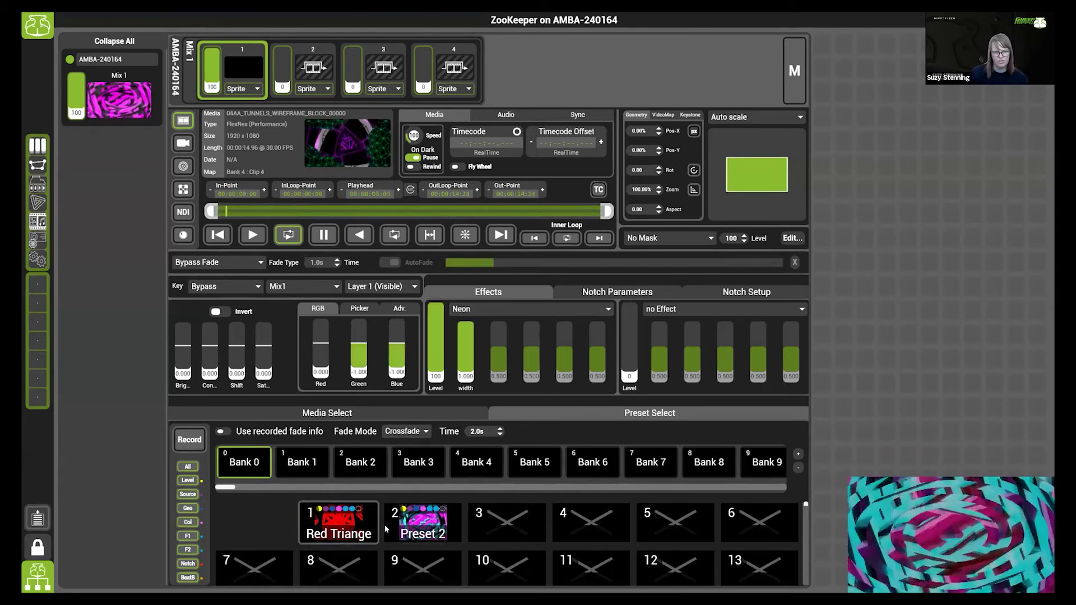
pyautogui.click(423, 524)
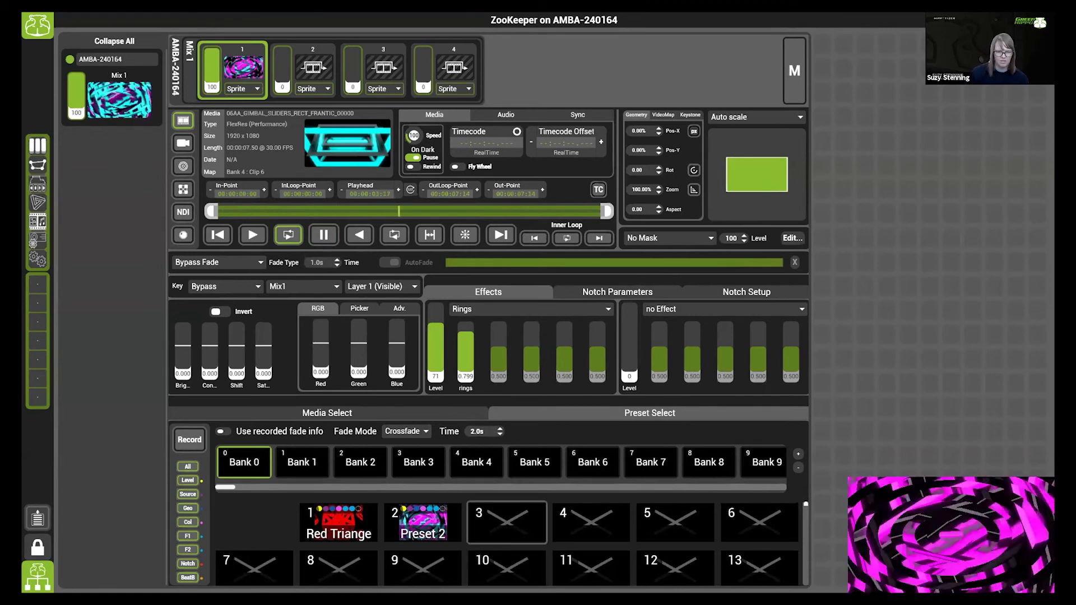
# - Make layer 3 of Mix 1 active and recall the Red Triange preset onto it instantly
pyautogui.scroll(-15, 493, 546)
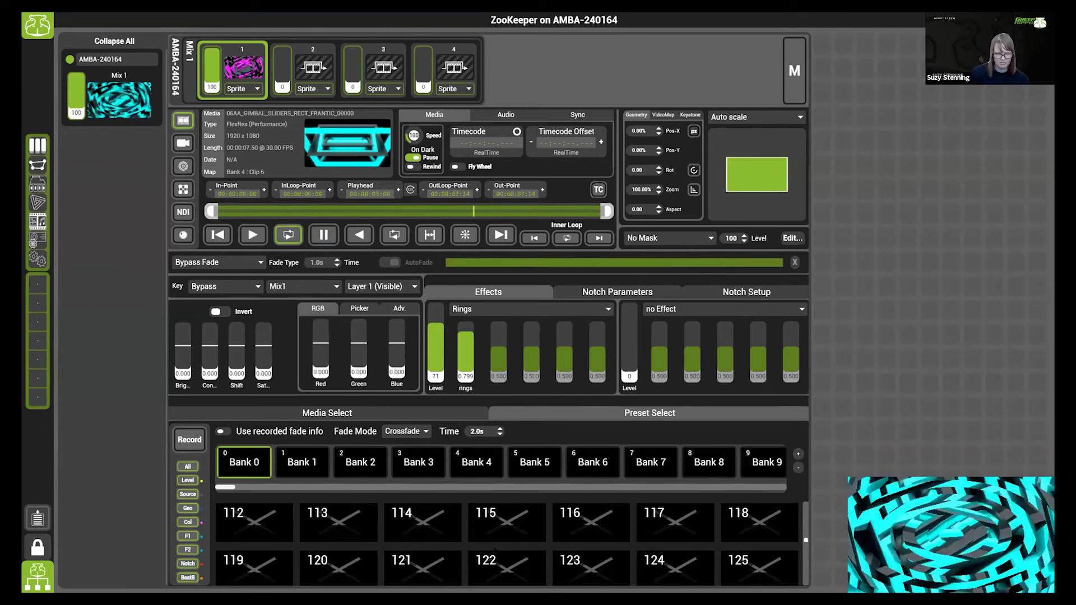
pyautogui.scroll(-4, 507, 546)
pyautogui.scroll(12, 507, 546)
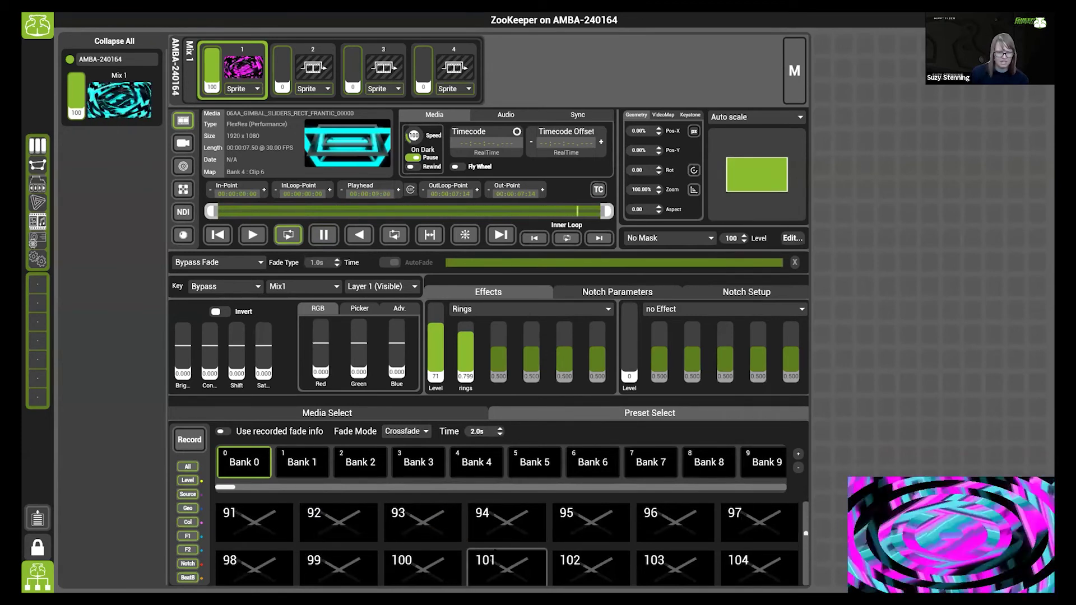
pyautogui.scroll(7, 491, 546)
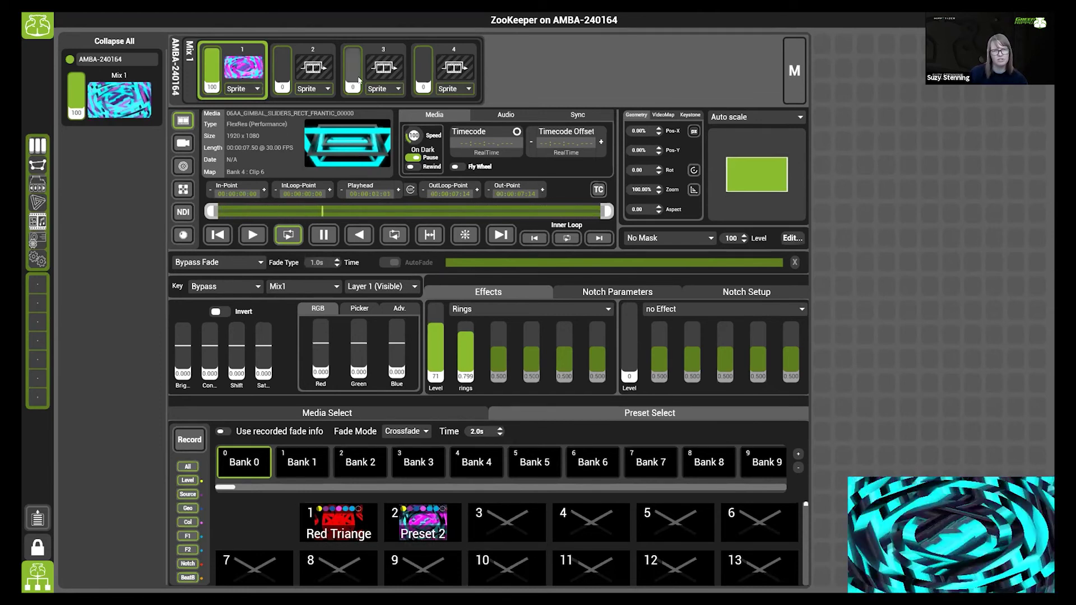
pyautogui.click(388, 71)
pyautogui.click(336, 522)
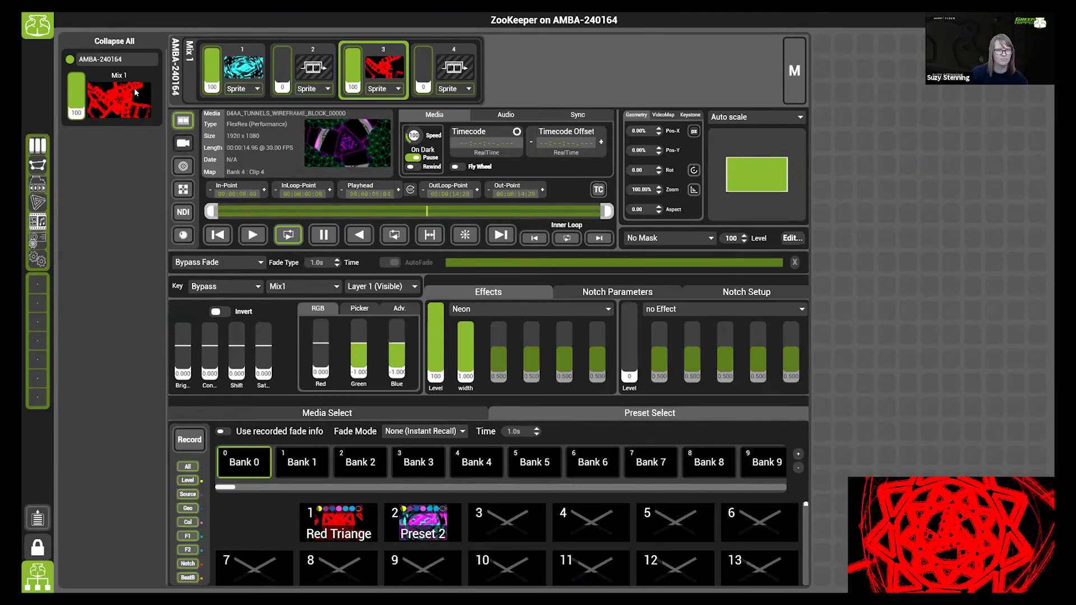
# - Switch from the mix page to the Timeline workspace and orbit its empty 3D visualizer
pyautogui.click(39, 32)
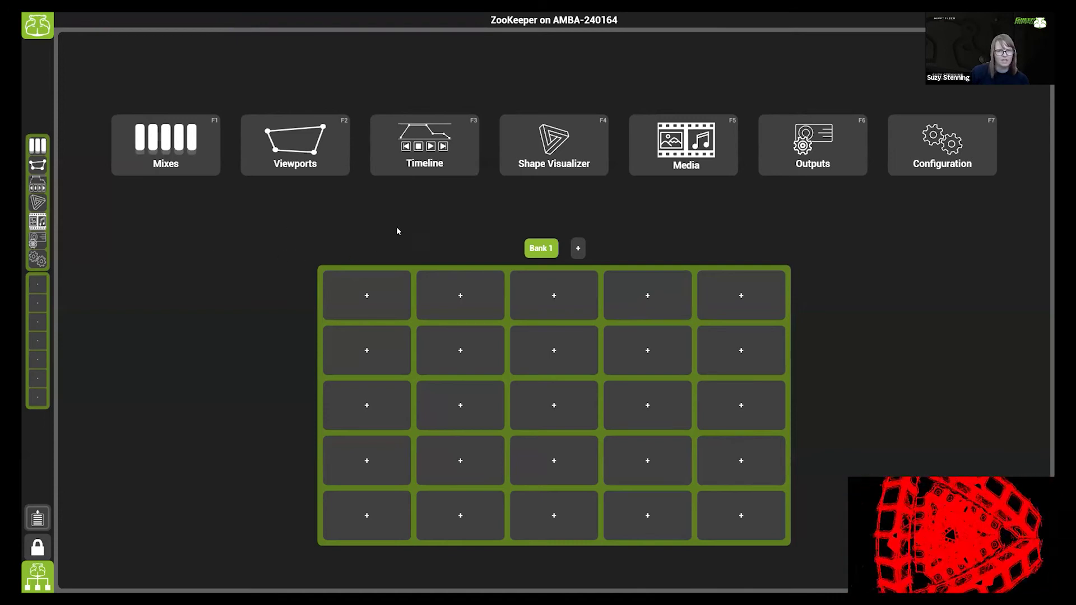
pyautogui.click(423, 164)
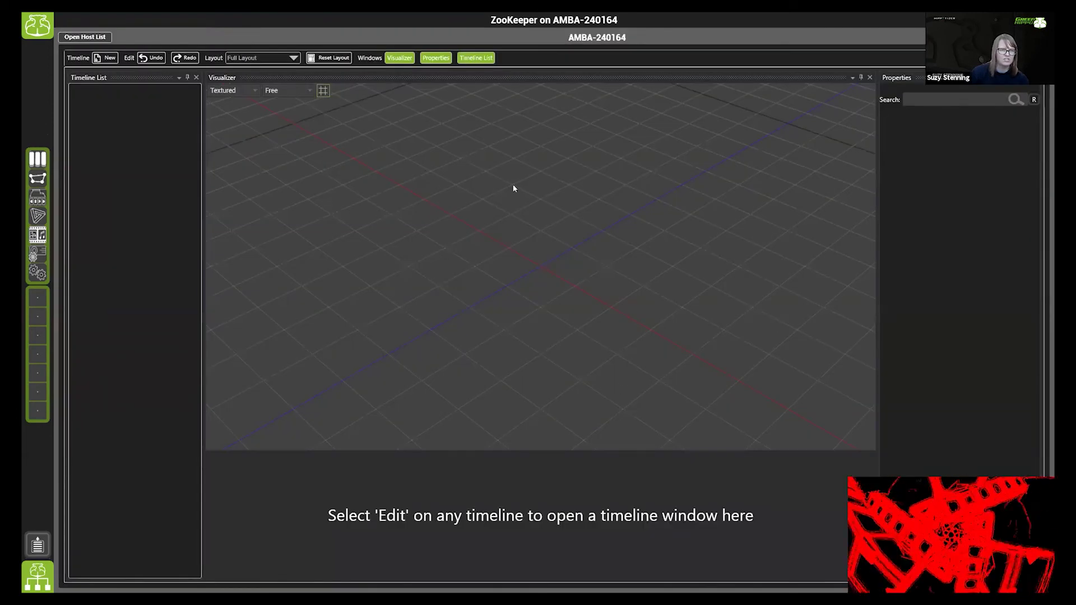
pyautogui.moveTo(513, 269); pyautogui.dragTo(504, 295)
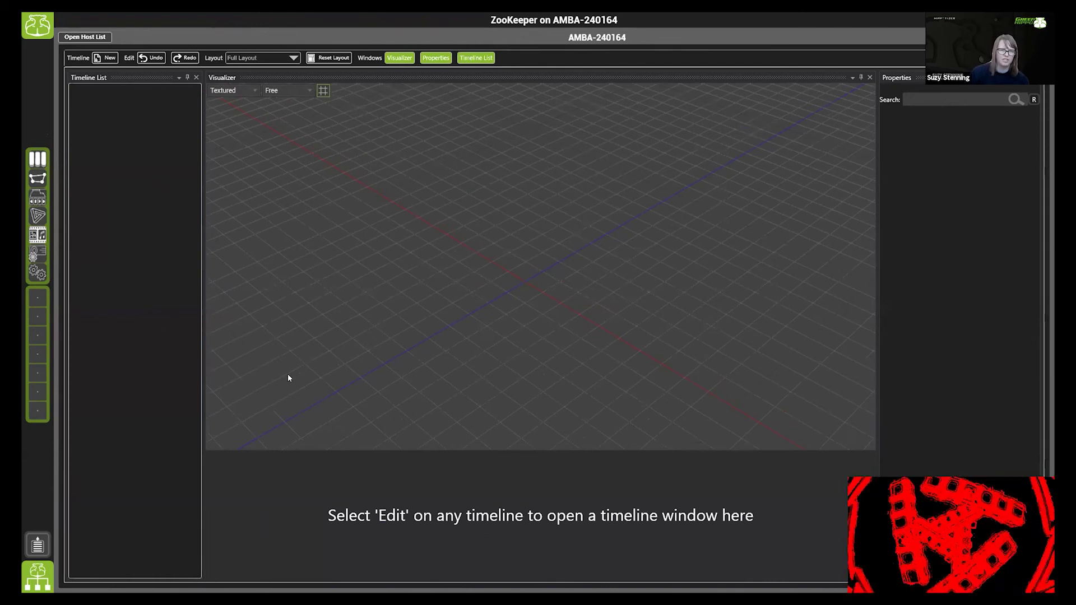
pyautogui.moveTo(455, 300); pyautogui.dragTo(446, 240)
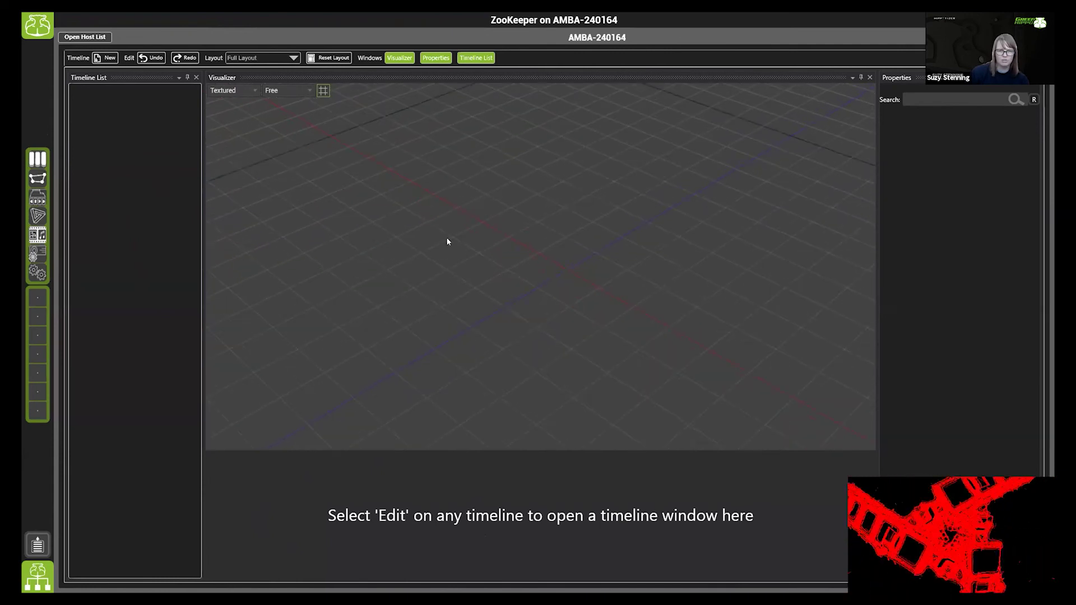
# - Import the TV Studio.c4d model into Shape Visualizer and orbit out to view the set
pyautogui.click(28, 35)
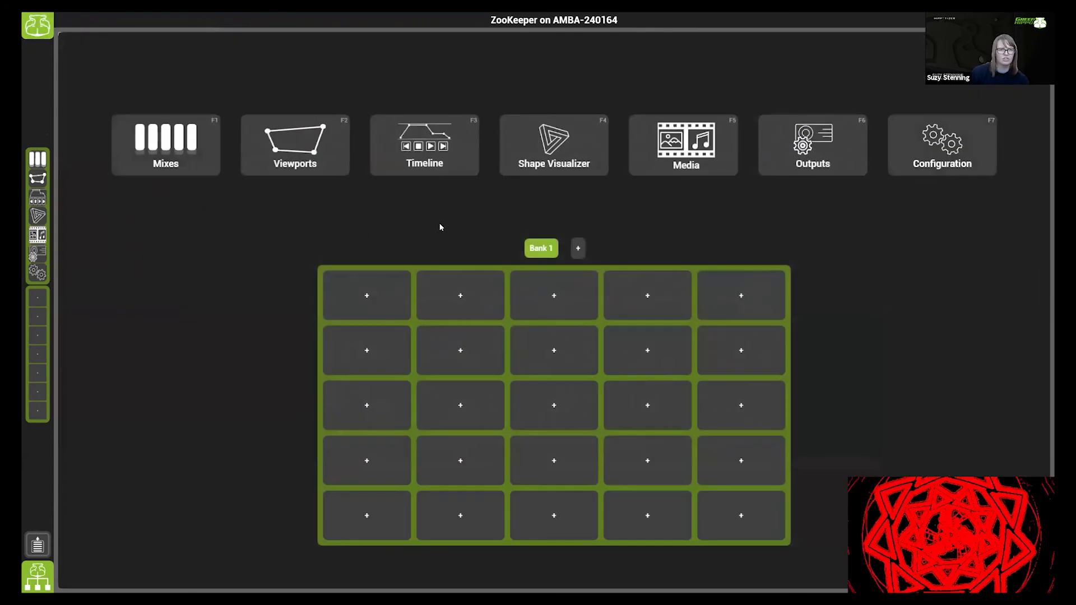
pyautogui.press('F4')
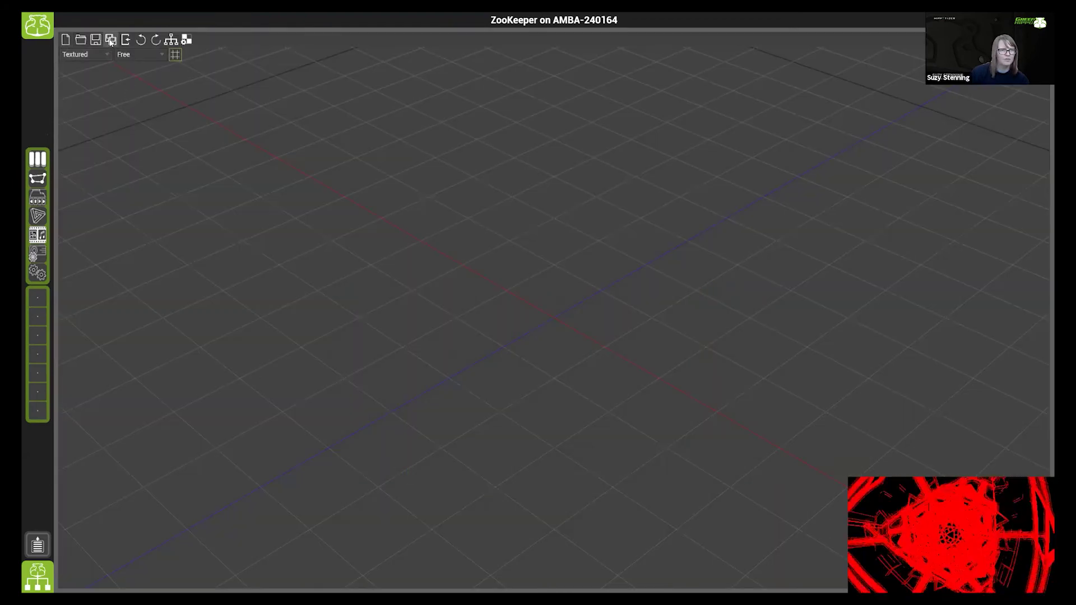
pyautogui.click(126, 39)
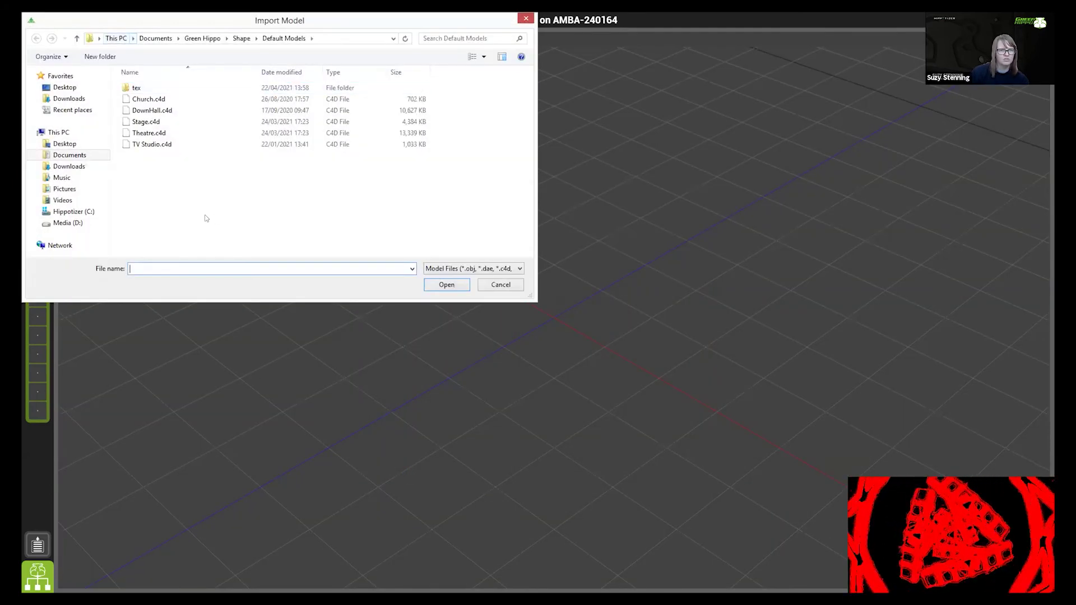
pyautogui.click(159, 144)
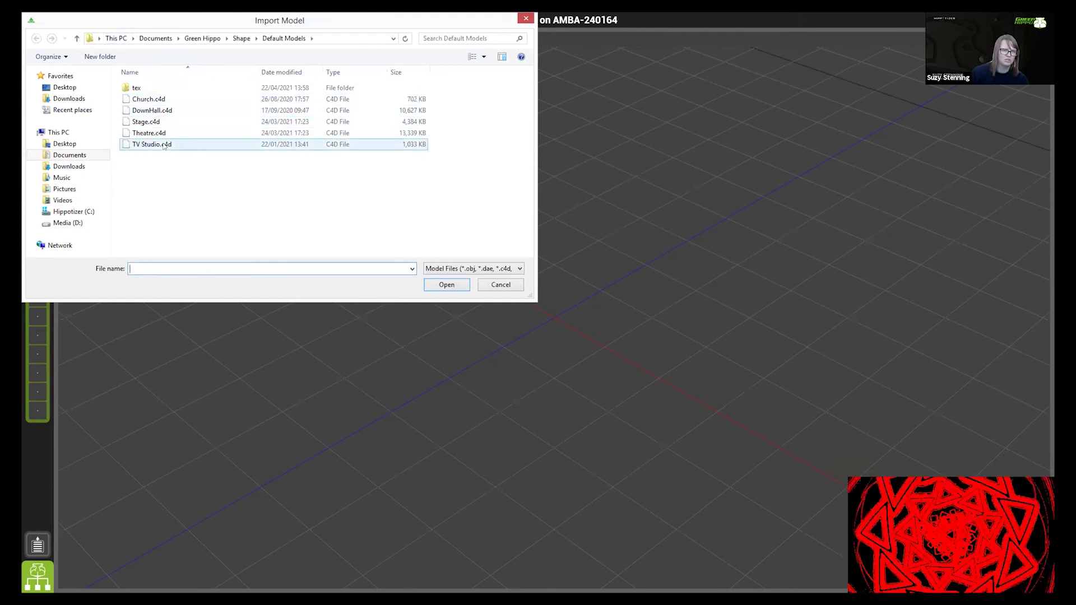
pyautogui.click(446, 285)
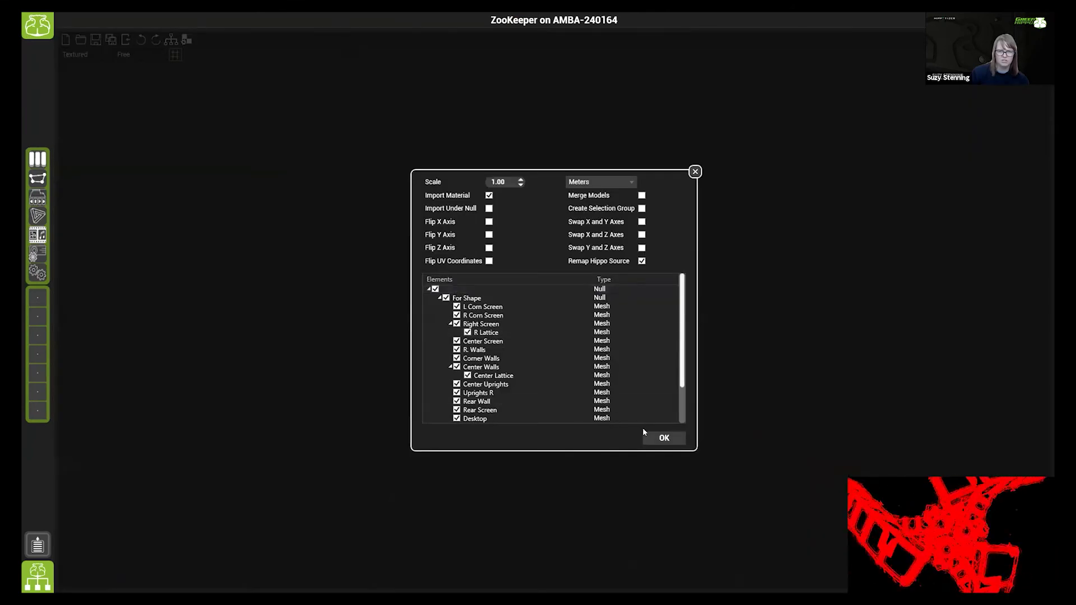
pyautogui.click(661, 438)
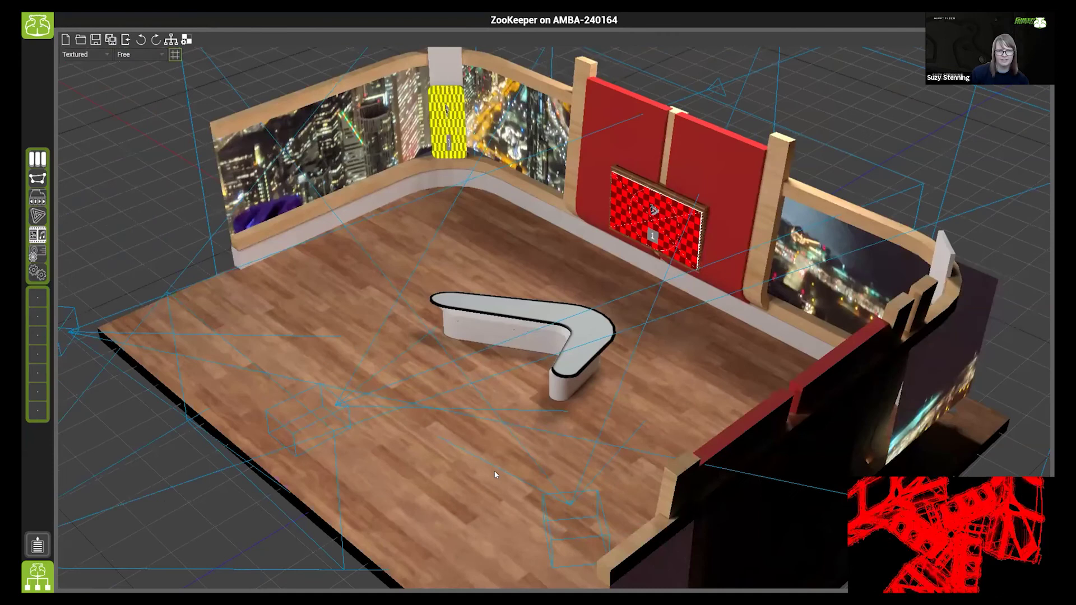
pyautogui.scroll(-3, 495, 475)
pyautogui.moveTo(667, 438); pyautogui.dragTo(338, 316)
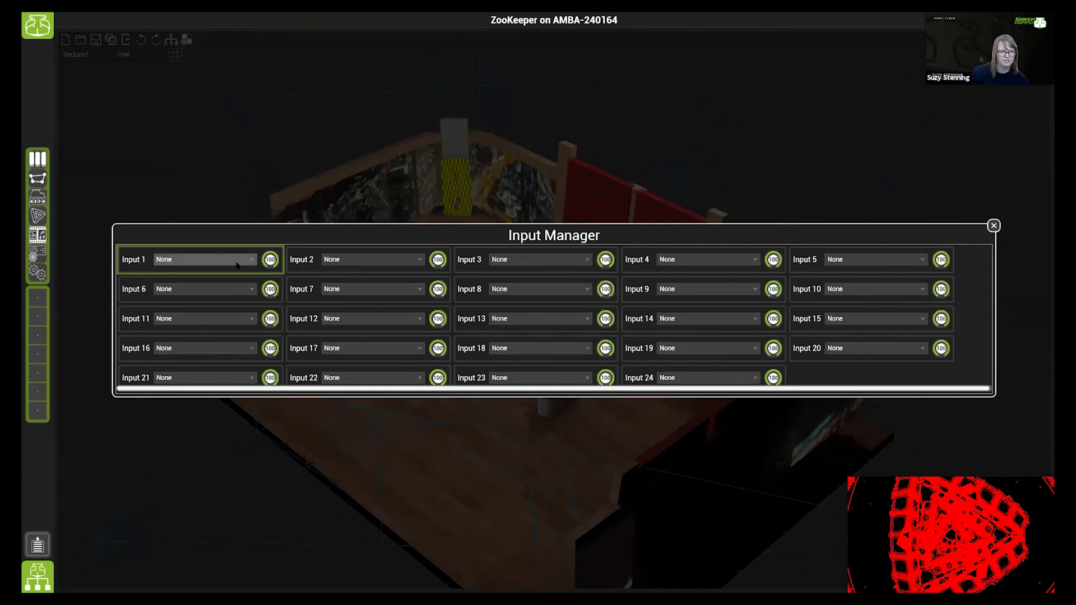
# - Set Inputs 1, 2 and 3 to Mix1 in the Input Manager, then centre the studio
pyautogui.click(237, 260)
pyautogui.click(229, 283)
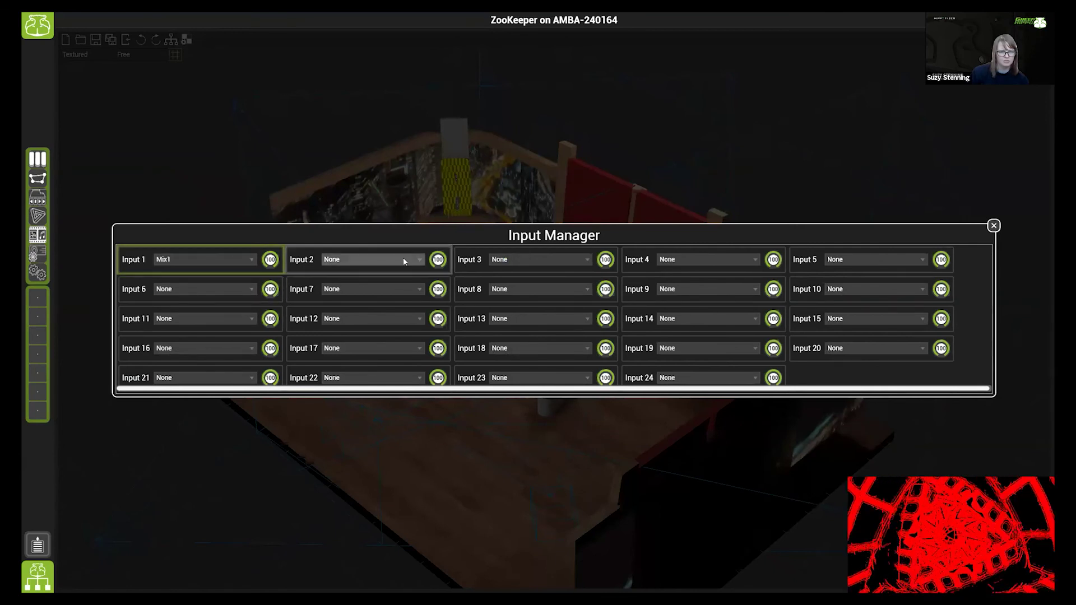
pyautogui.click(402, 259)
pyautogui.click(397, 285)
pyautogui.click(532, 260)
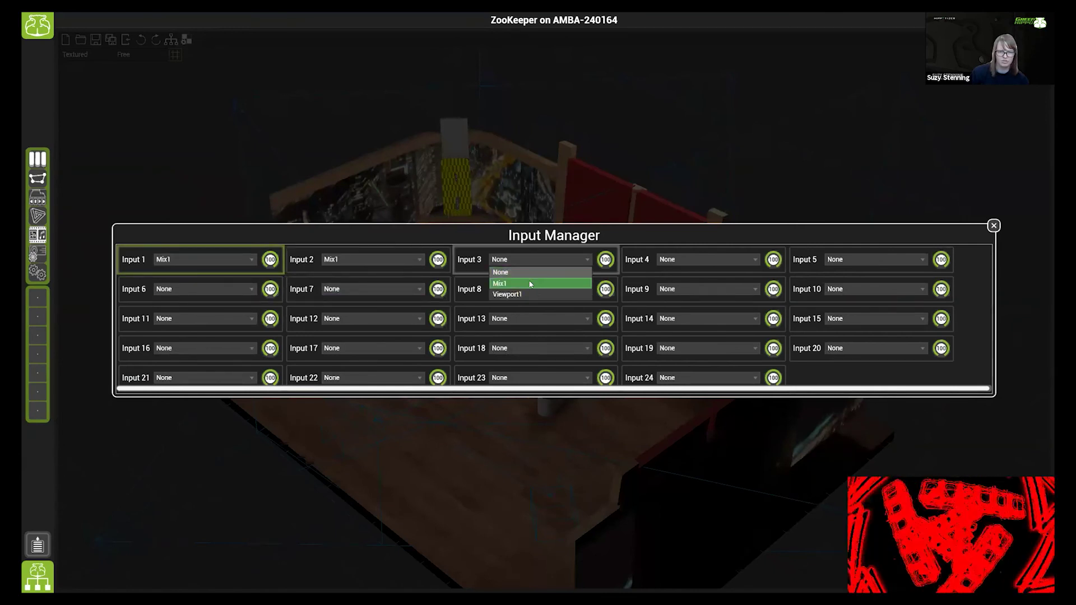
pyautogui.click(563, 283)
pyautogui.click(994, 225)
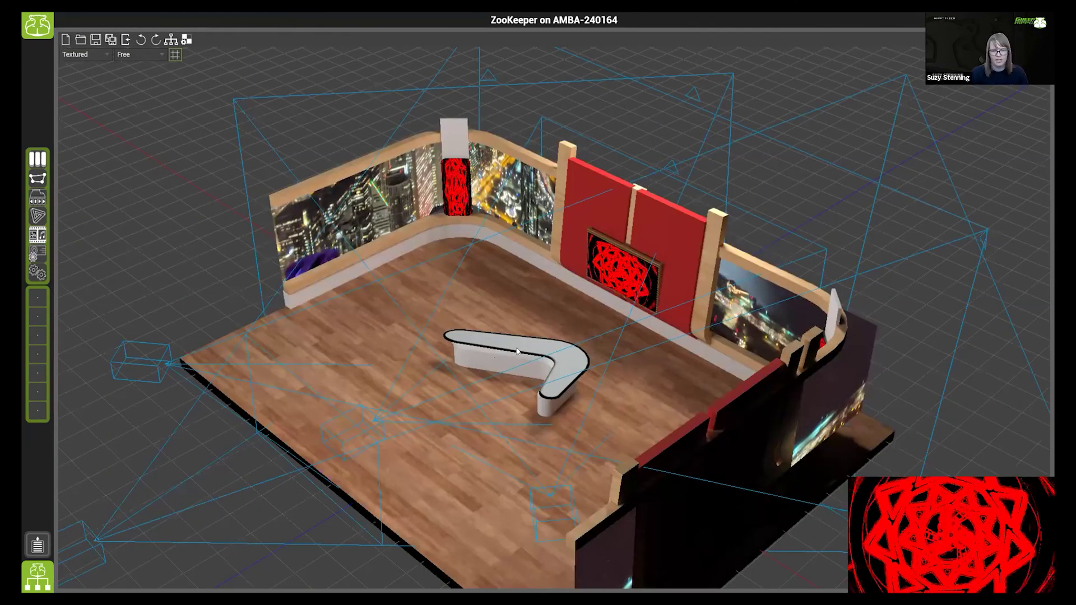
pyautogui.moveTo(517, 350); pyautogui.dragTo(177, 300)
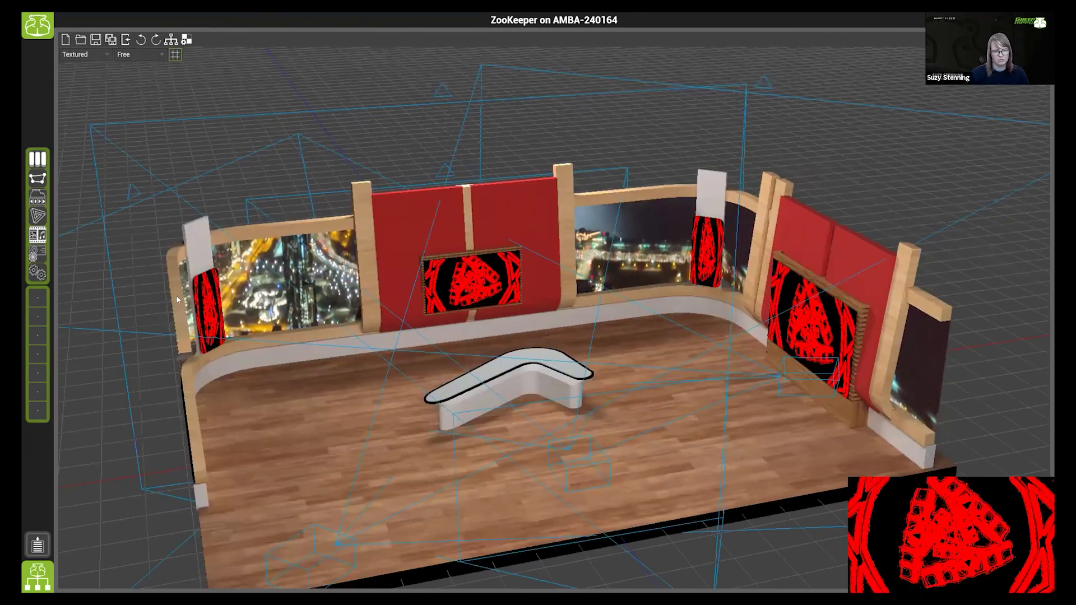